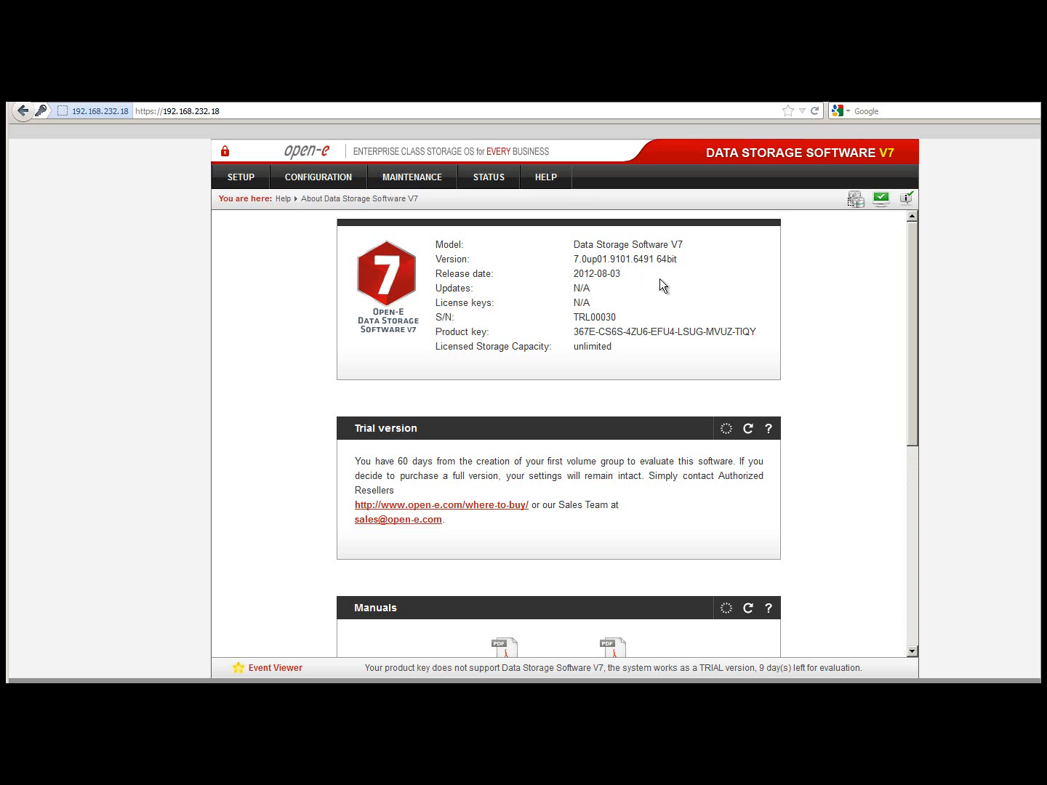
- Go to Volume manager > Volume groups > vg01 and scroll down to its Action section
{"action": "left_click", "coordinate": [348, 180]}
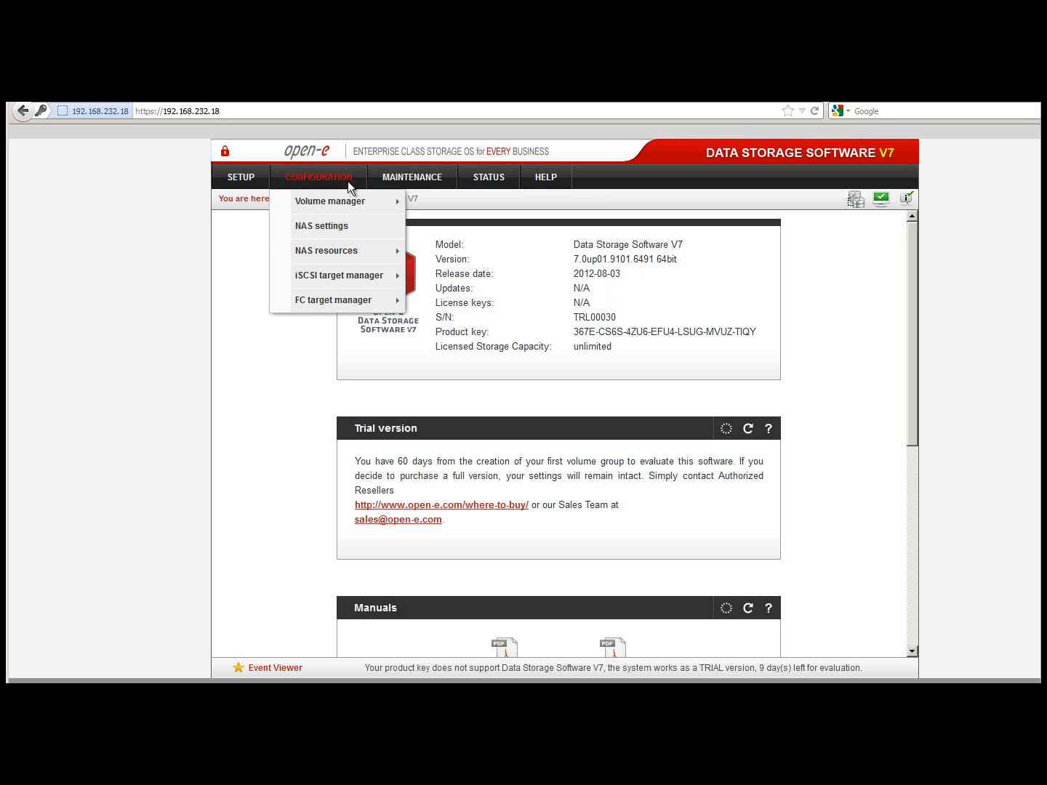
{"action": "mouse_move", "coordinate": [351, 197]}
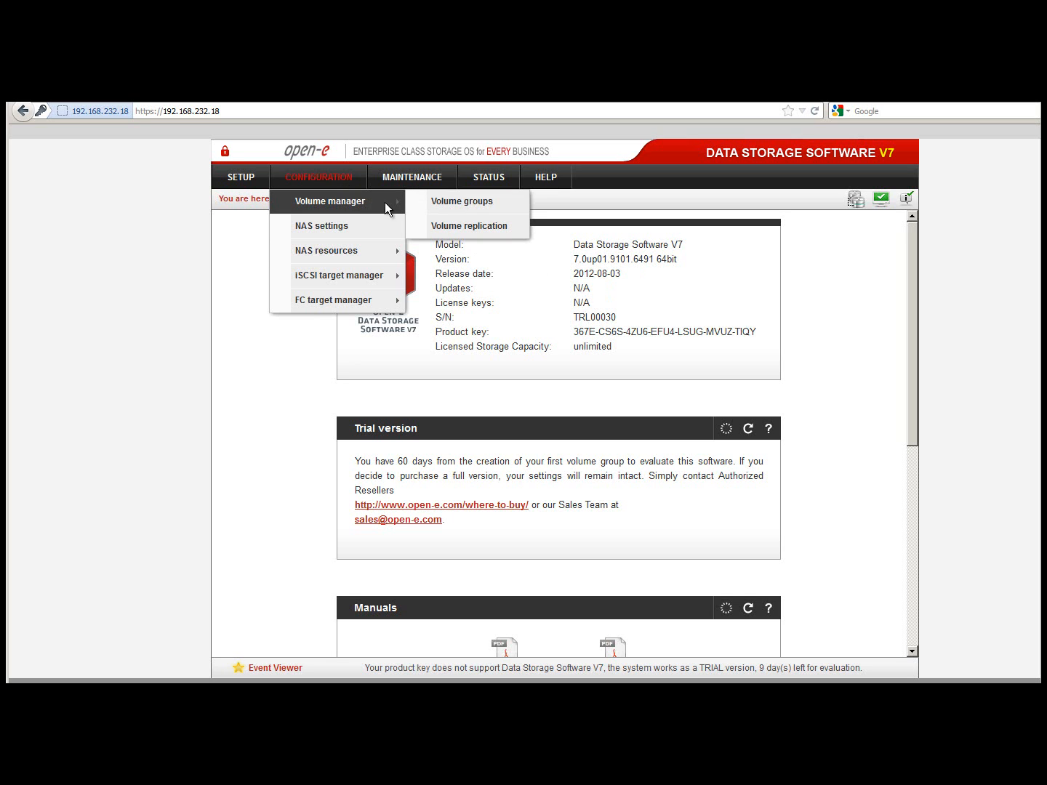
{"action": "left_click", "coordinate": [520, 211]}
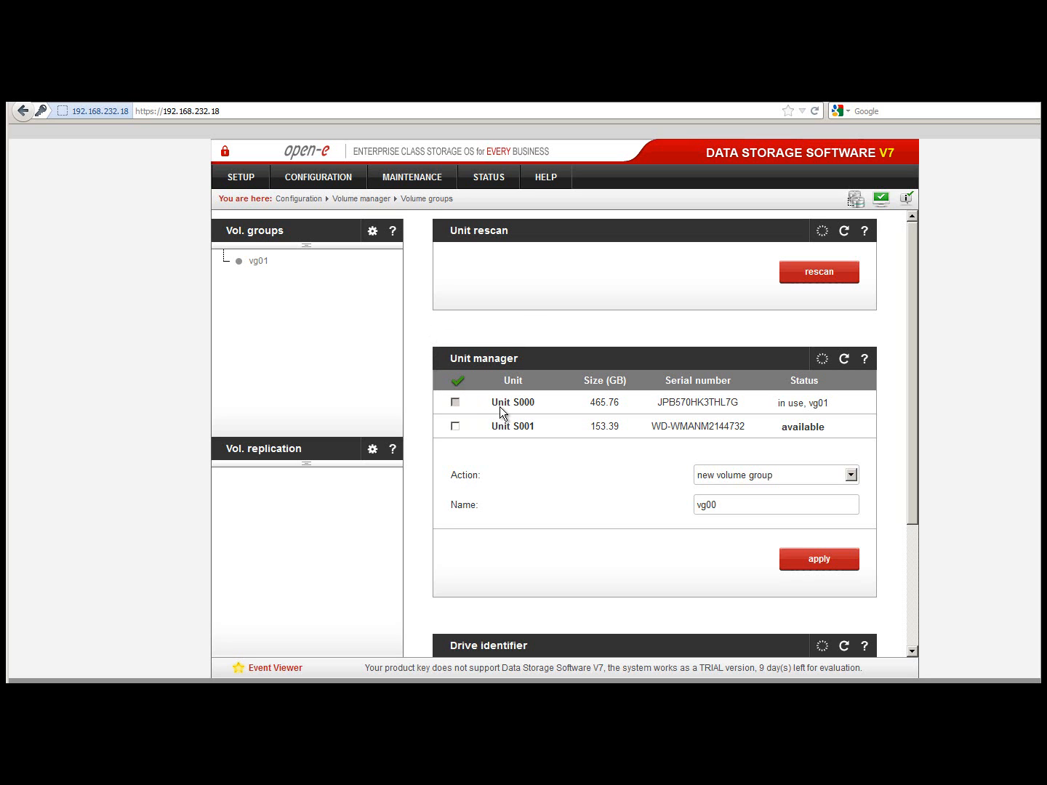
{"action": "left_click", "coordinate": [256, 265]}
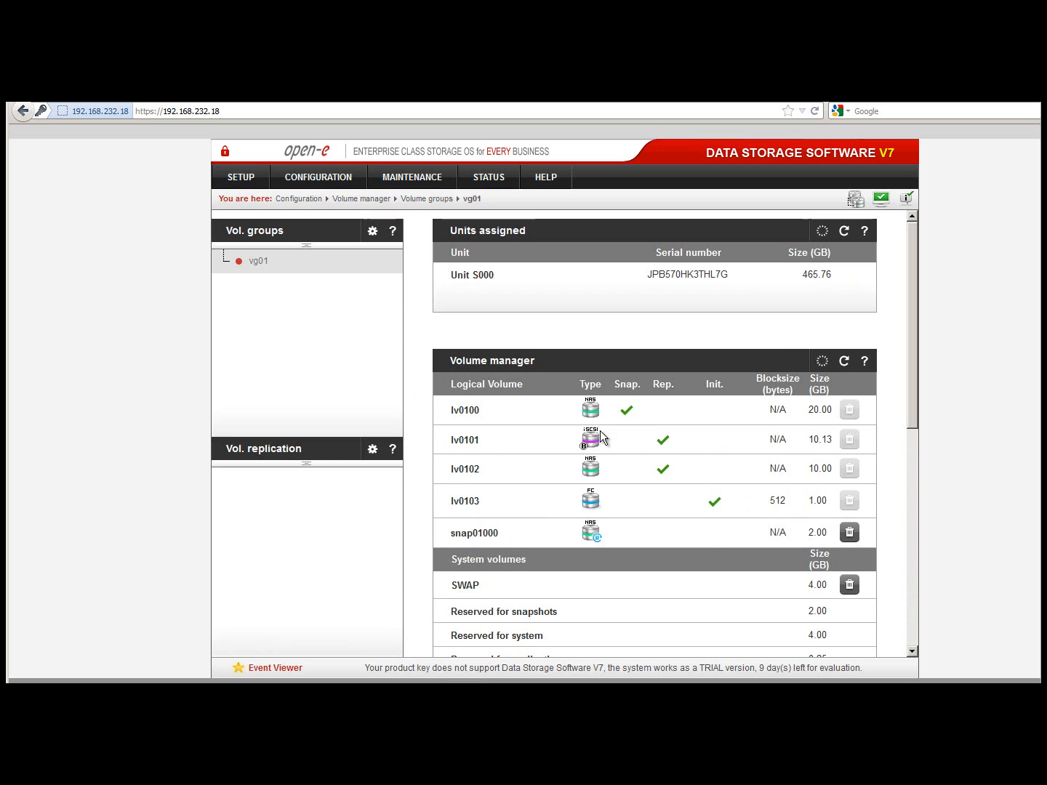
{"action": "mouse_move", "coordinate": [600, 437]}
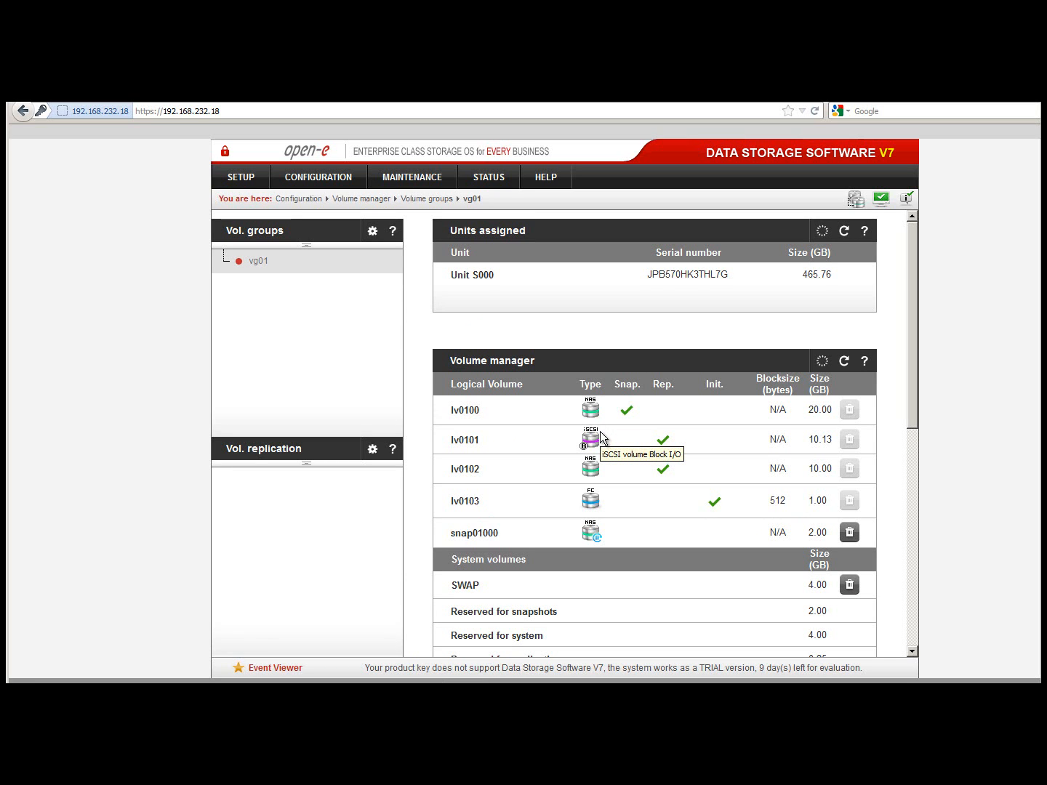
{"action": "mouse_move", "coordinate": [587, 503]}
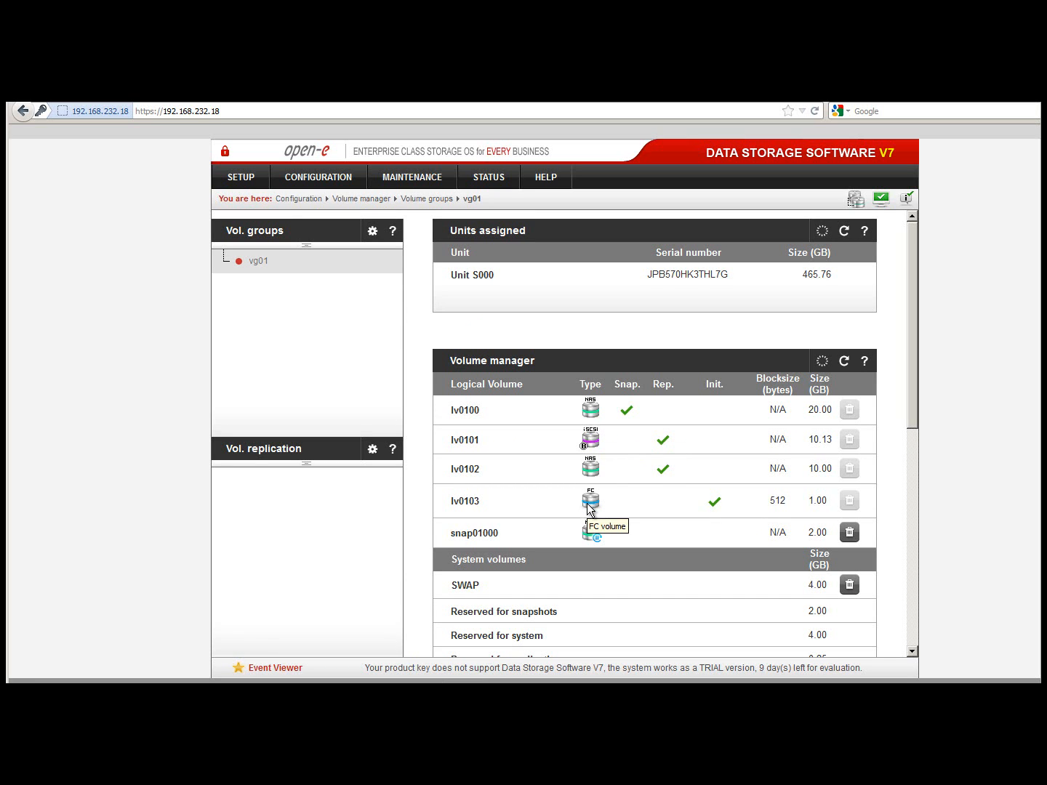
{"action": "scroll", "coordinate": [587, 503], "scroll_direction": "down", "scroll_amount": 3}
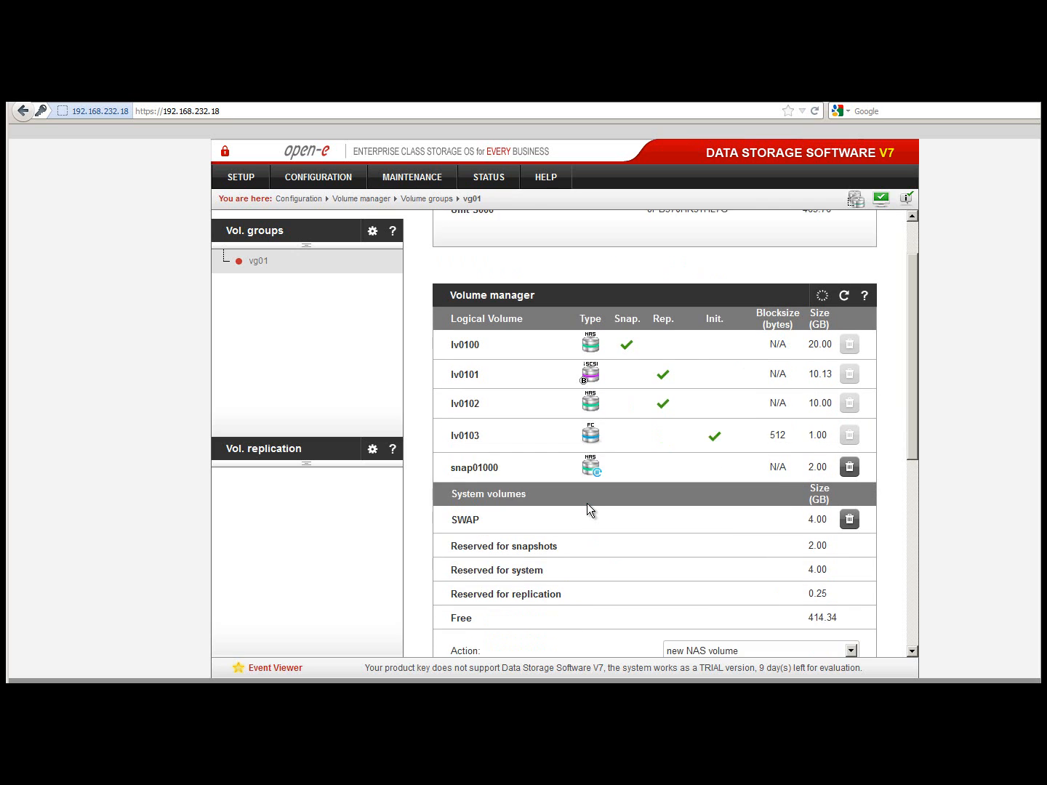
{"action": "scroll", "coordinate": [587, 511], "scroll_direction": "down", "scroll_amount": 5}
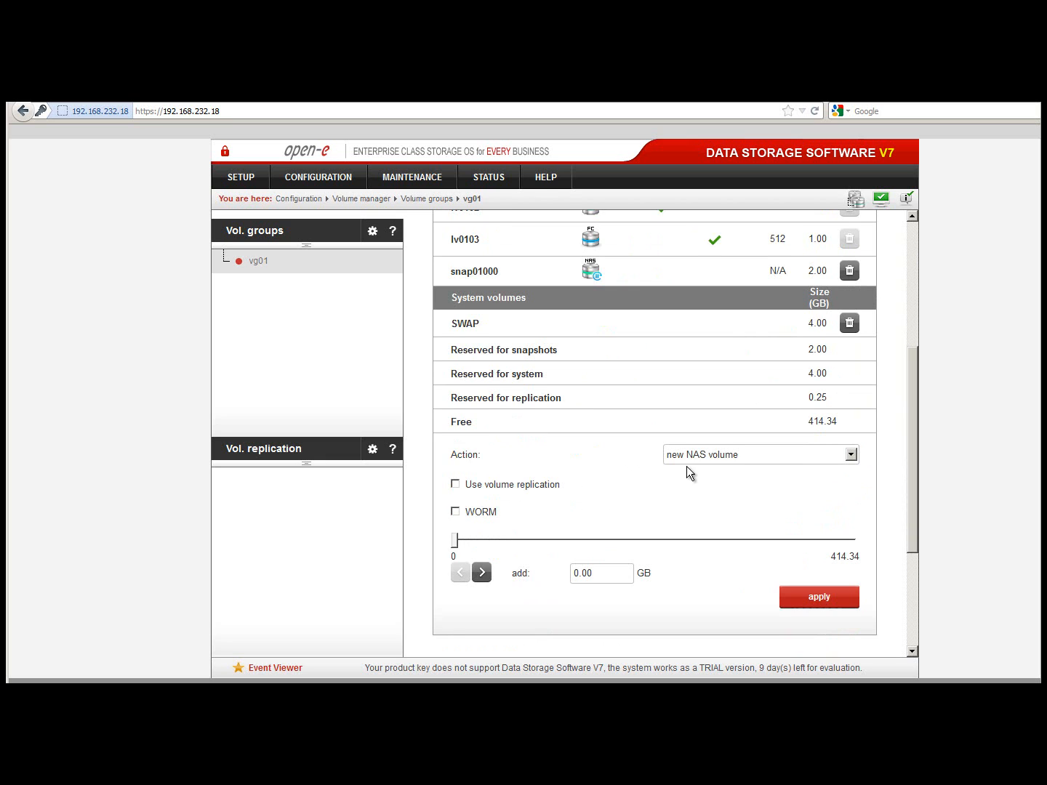
- Add a 10 GB NAS volume to vg01 using the 'new NAS volume' action
{"action": "left_click", "coordinate": [855, 455]}
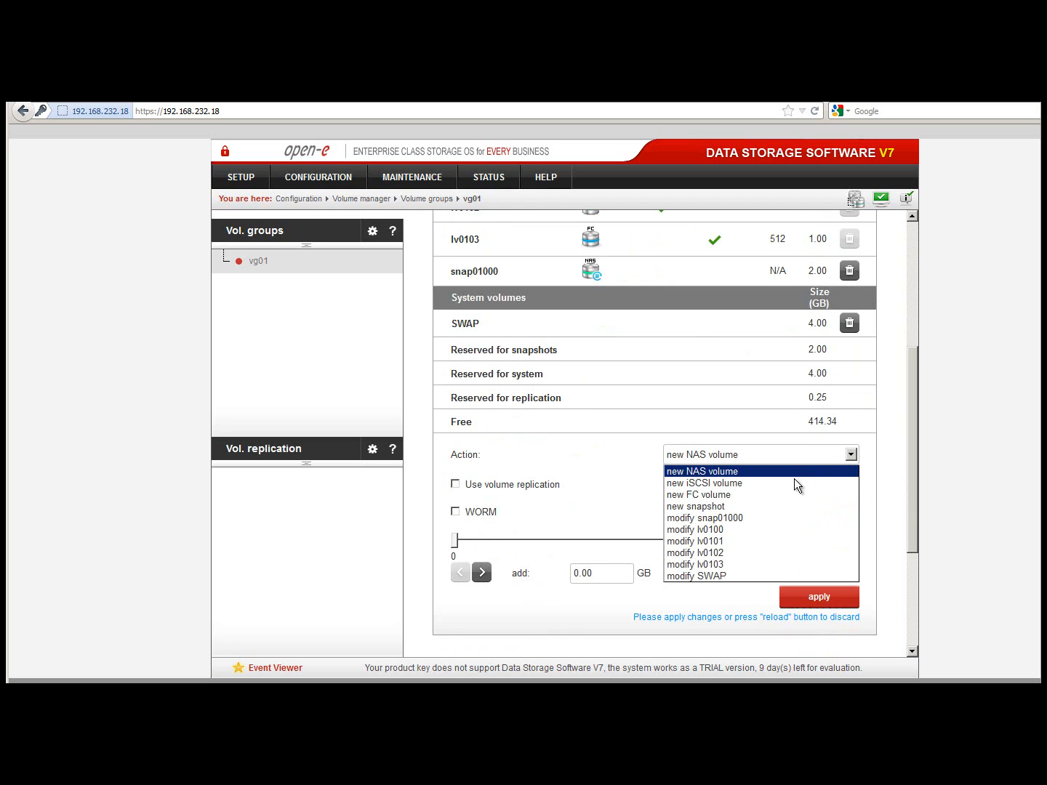
{"action": "left_click", "coordinate": [617, 521]}
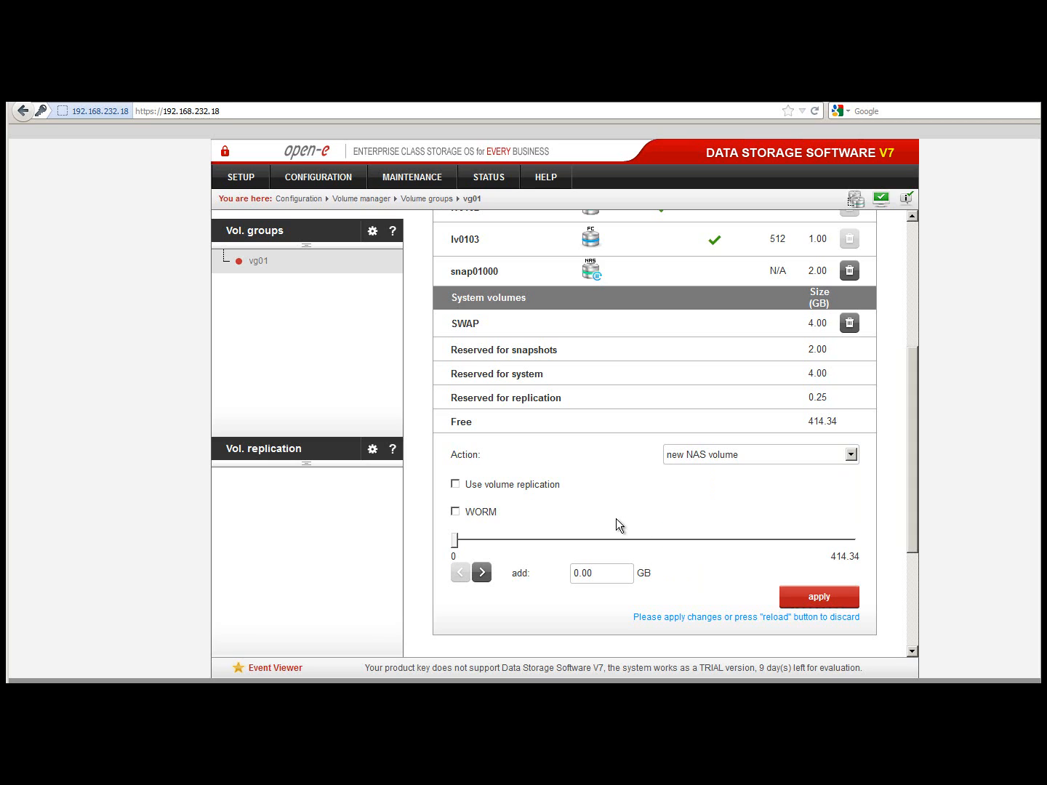
{"action": "left_click", "coordinate": [612, 572]}
{"action": "key", "text": "BackSpace"}
{"action": "key", "text": "BackSpace"}
{"action": "key", "text": "BackSpace"}
{"action": "key", "text": "BackSpace"}
{"action": "type", "text": "10"}
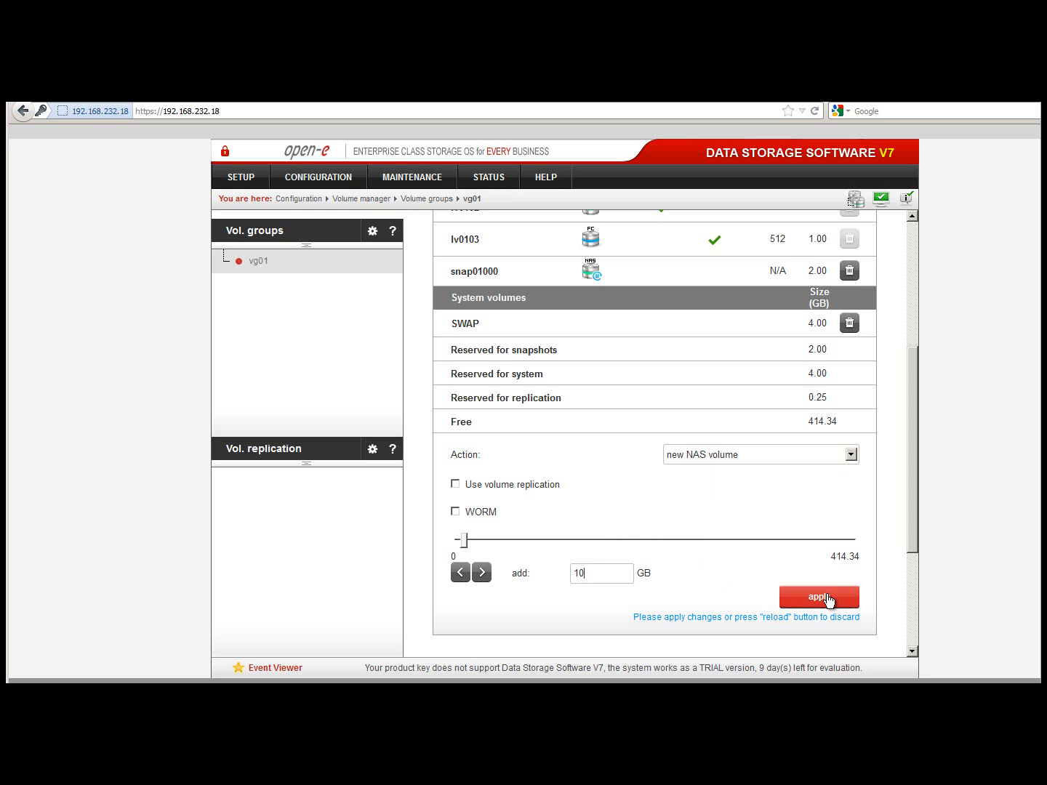
{"action": "left_click", "coordinate": [826, 599]}
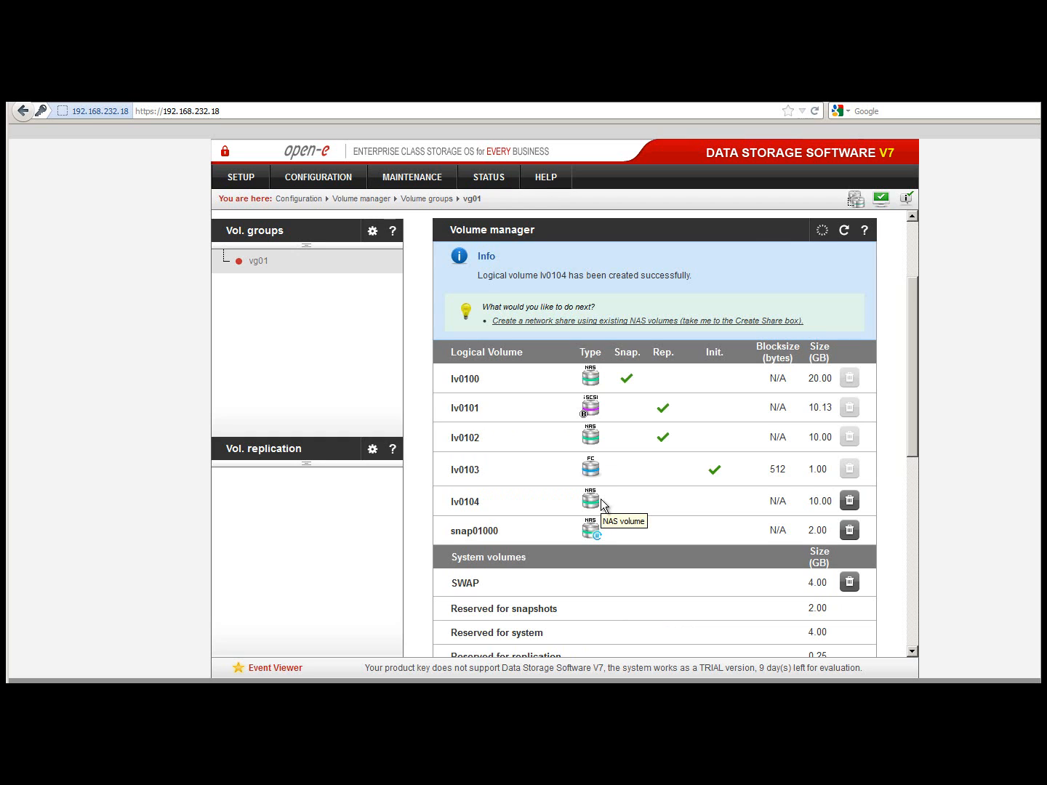
- Check the DNS field under Network interfaces and leave it at 192.168.232.222
{"action": "left_click", "coordinate": [253, 180]}
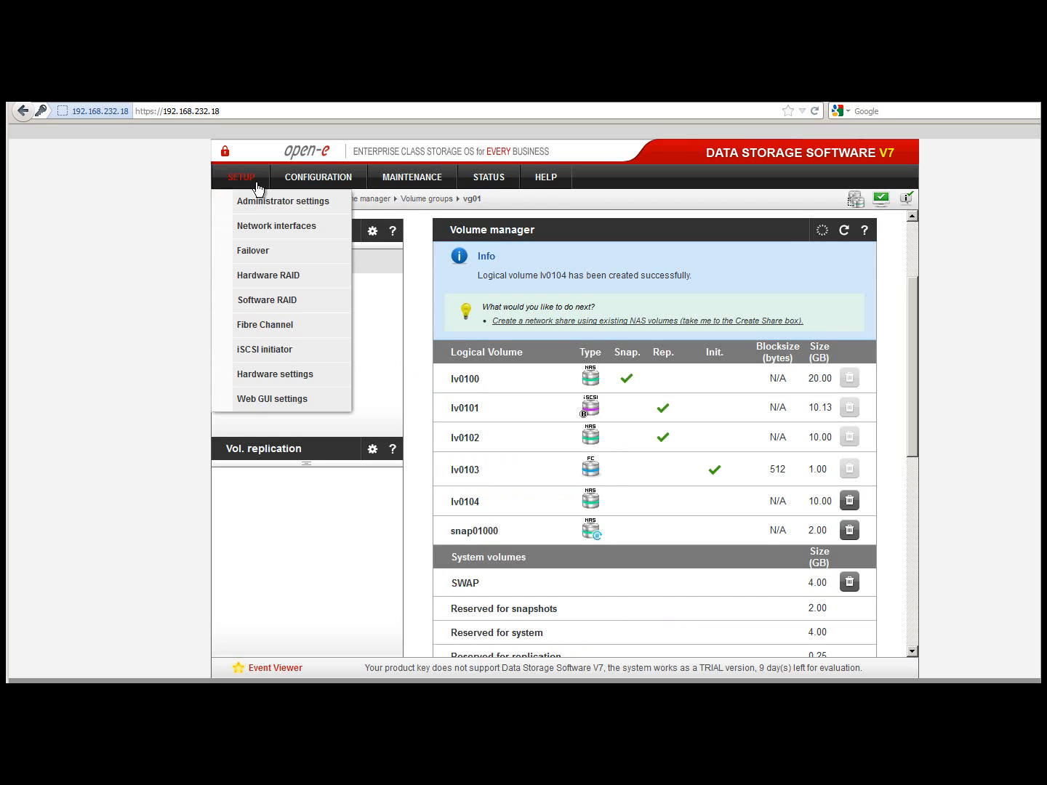
{"action": "left_click", "coordinate": [337, 230]}
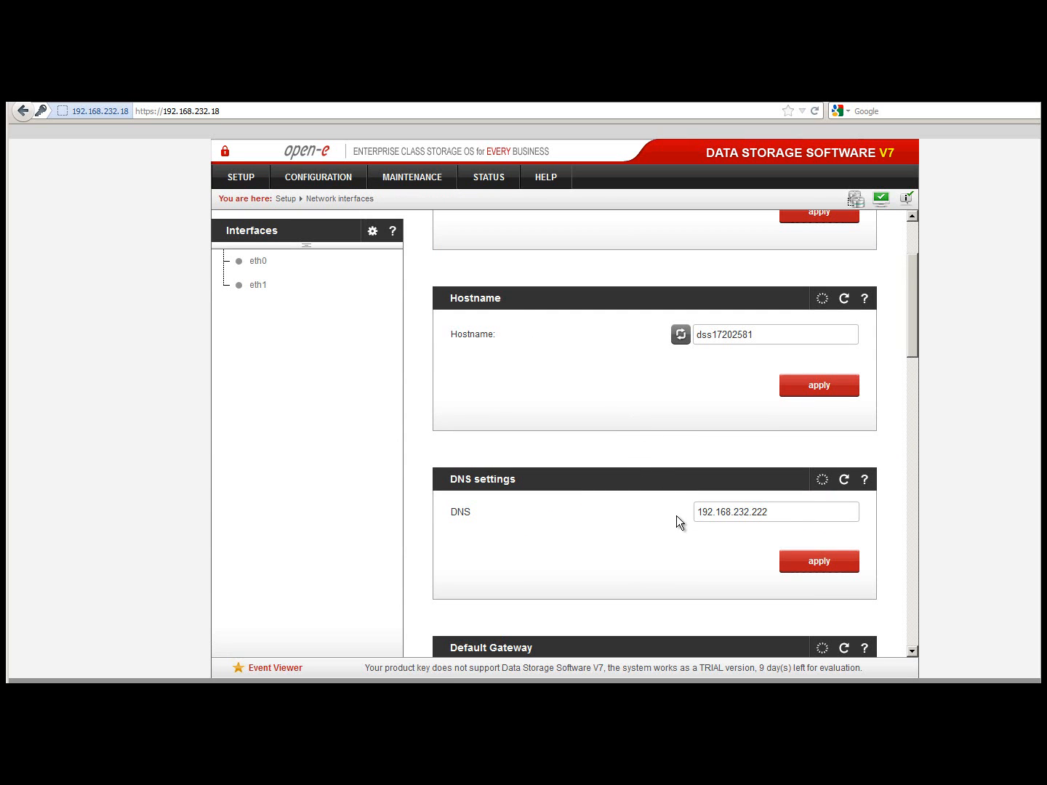
{"action": "left_click", "coordinate": [779, 512]}
{"action": "type", "text": ";"}
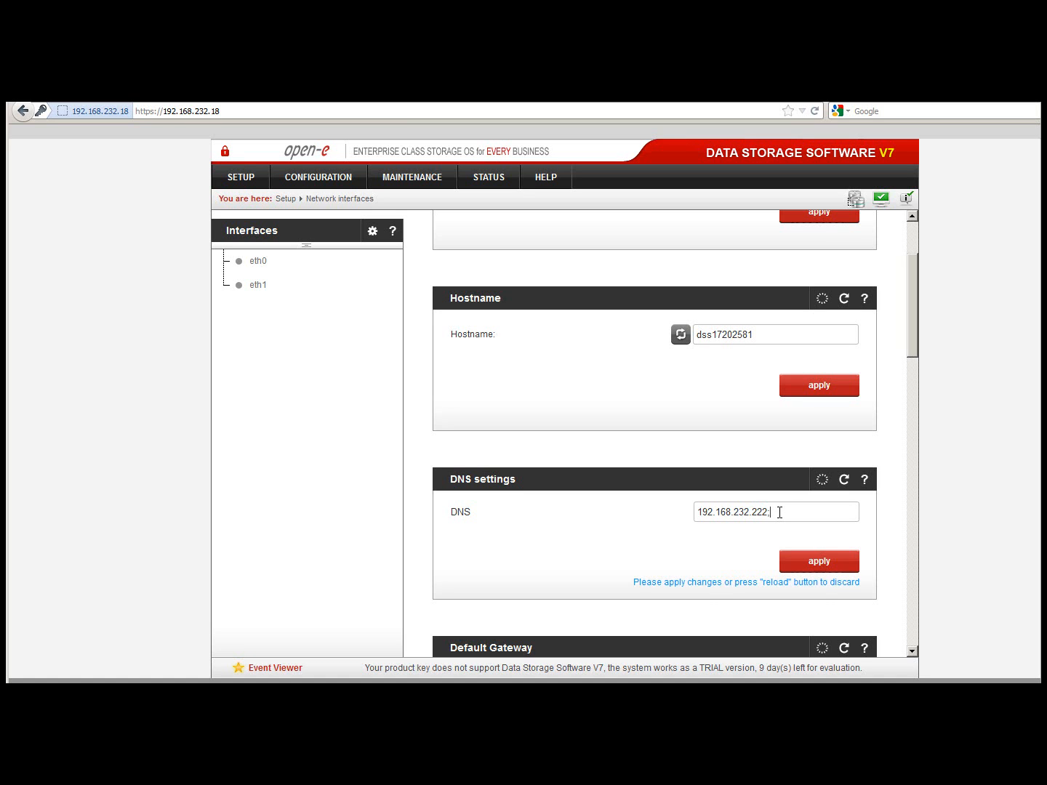
{"action": "type", "text": "192"}
{"action": "key", "text": "BackSpace"}
{"action": "key", "text": "BackSpace"}
{"action": "key", "text": "BackSpace"}
{"action": "key", "text": "BackSpace"}
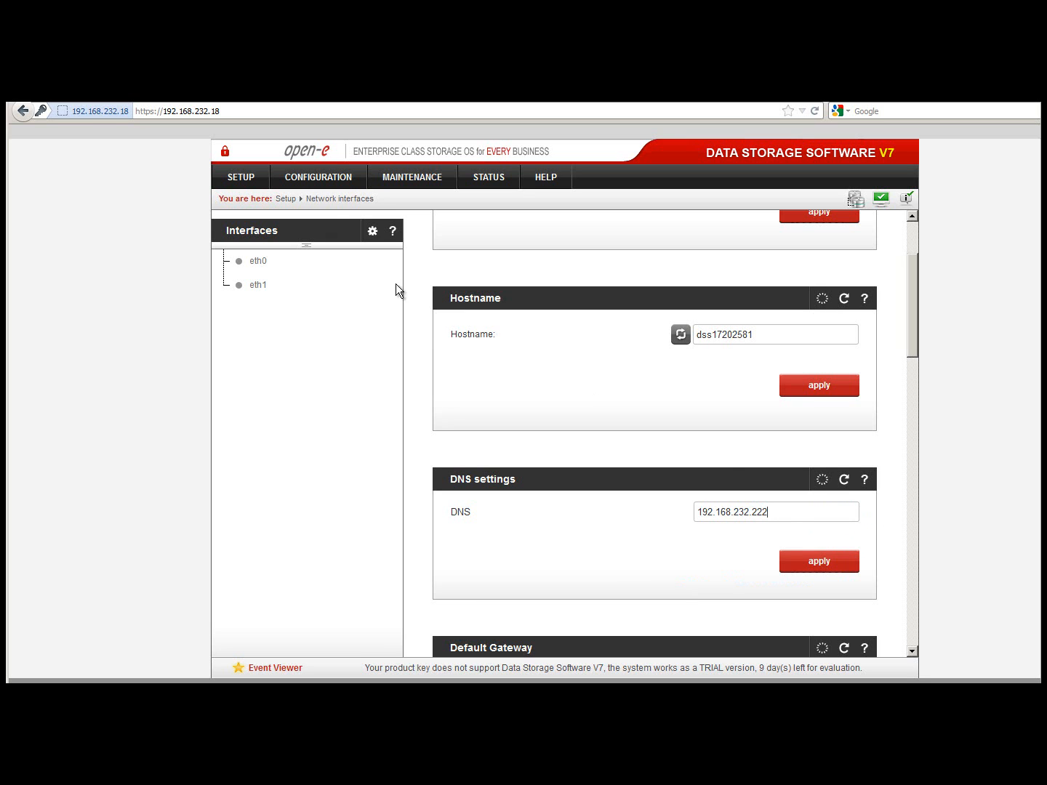
- Apply Windows (ADS) NAS authentication with realm SUPPORT.LOCAL, KDC 192.168.232.222 and the administrator password
{"action": "left_click", "coordinate": [349, 178]}
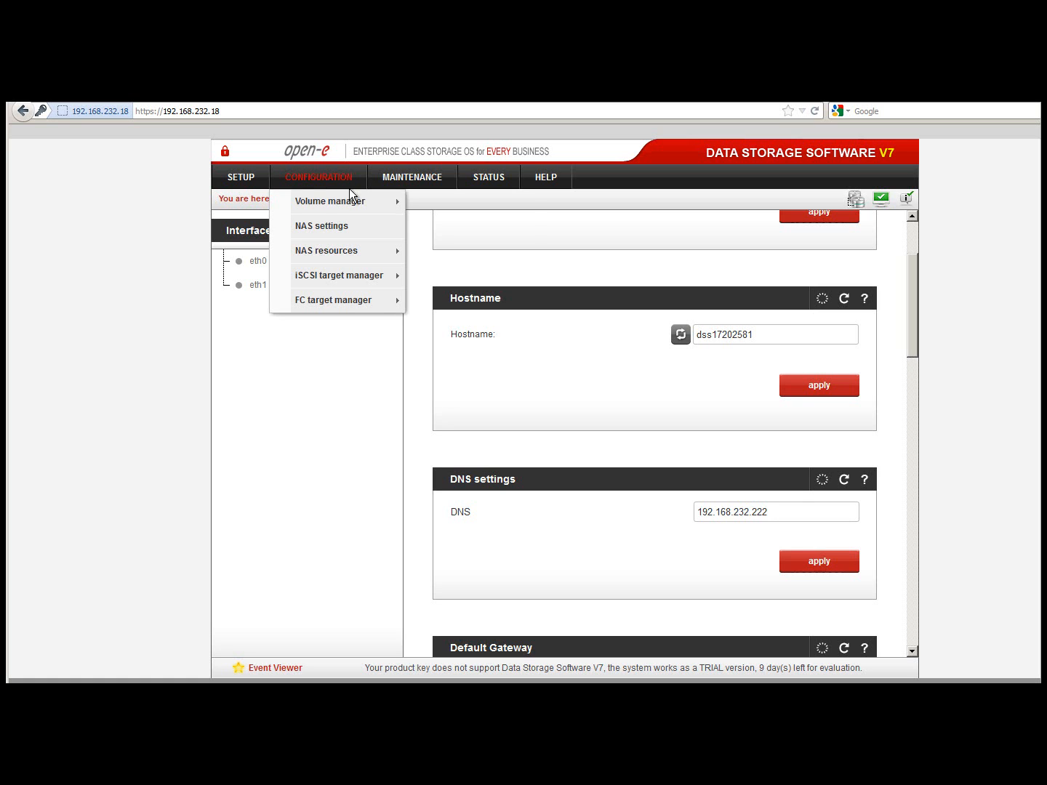
{"action": "left_click", "coordinate": [356, 223]}
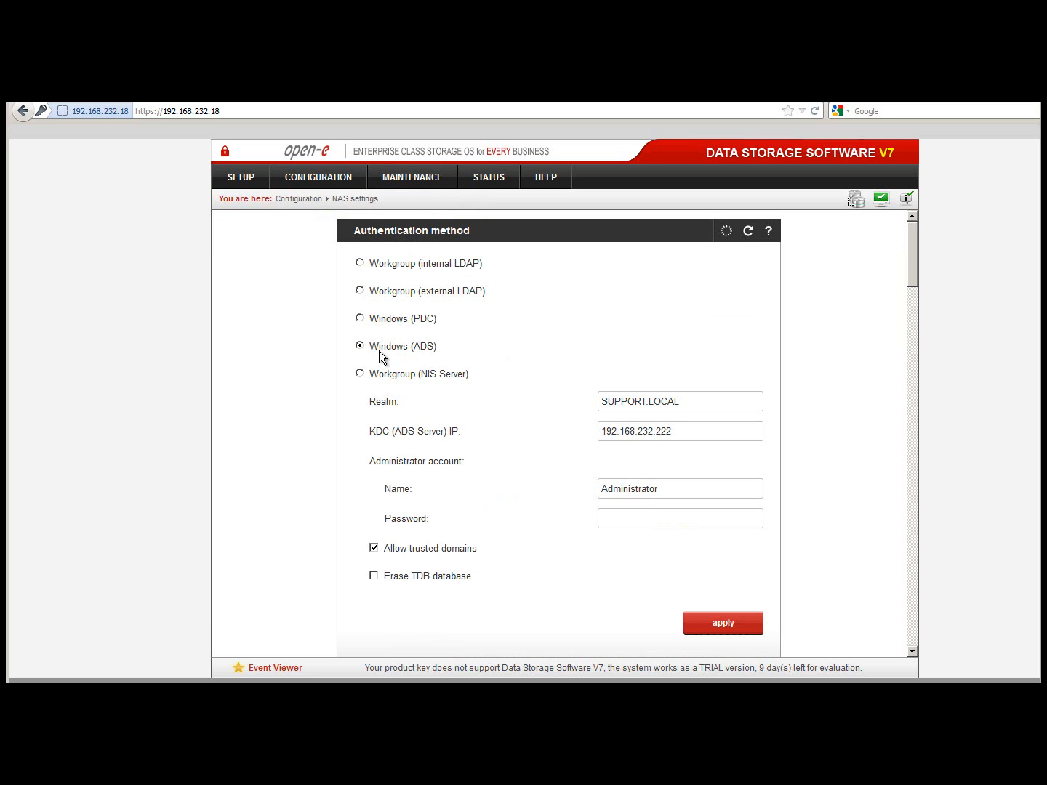
{"action": "left_click_drag", "start_coordinate": [371, 349], "coordinate": [440, 347]}
{"action": "left_click", "coordinate": [688, 399]}
{"action": "left_click", "coordinate": [678, 434]}
{"action": "left_click", "coordinate": [676, 491]}
{"action": "left_click", "coordinate": [673, 523]}
{"action": "type", "text": "*******"}
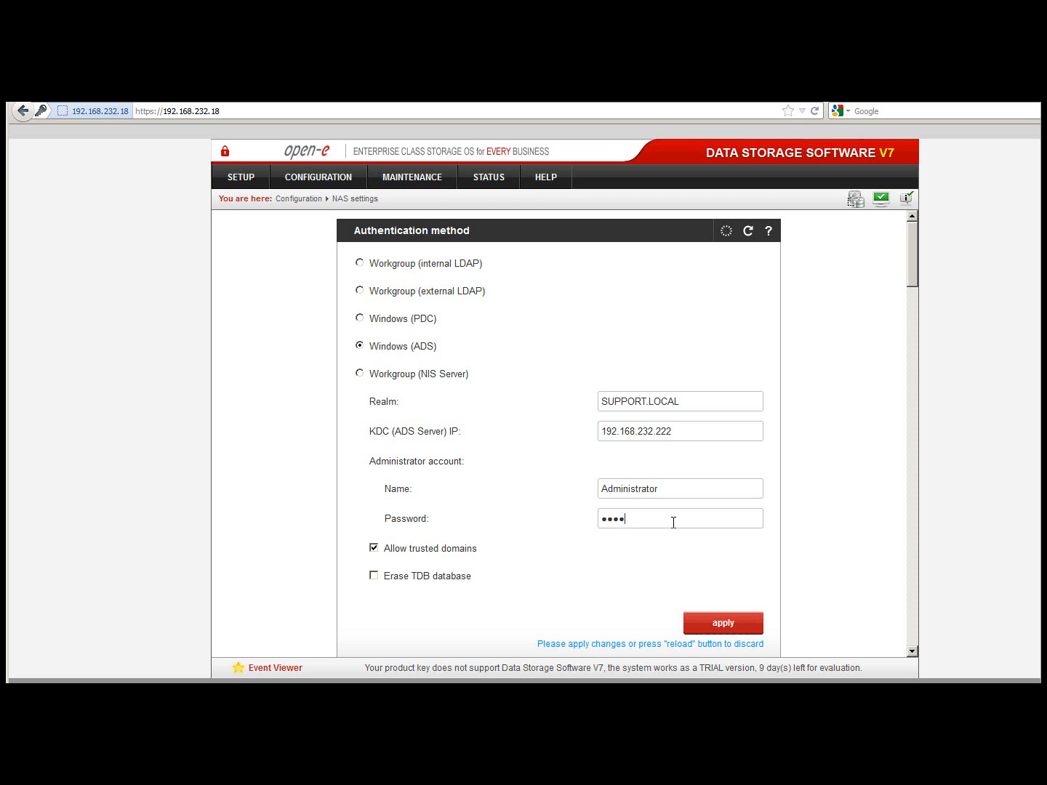
{"action": "type", "text": "**"}
{"action": "left_click", "coordinate": [703, 622]}
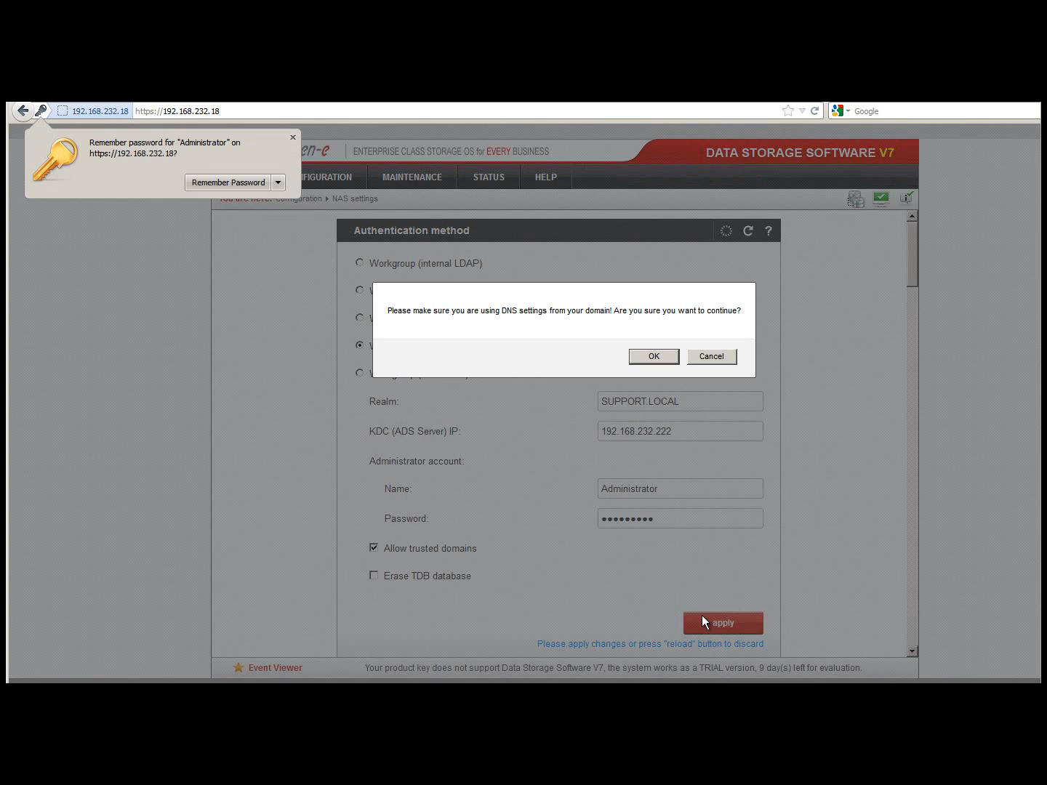
{"action": "left_click", "coordinate": [646, 361]}
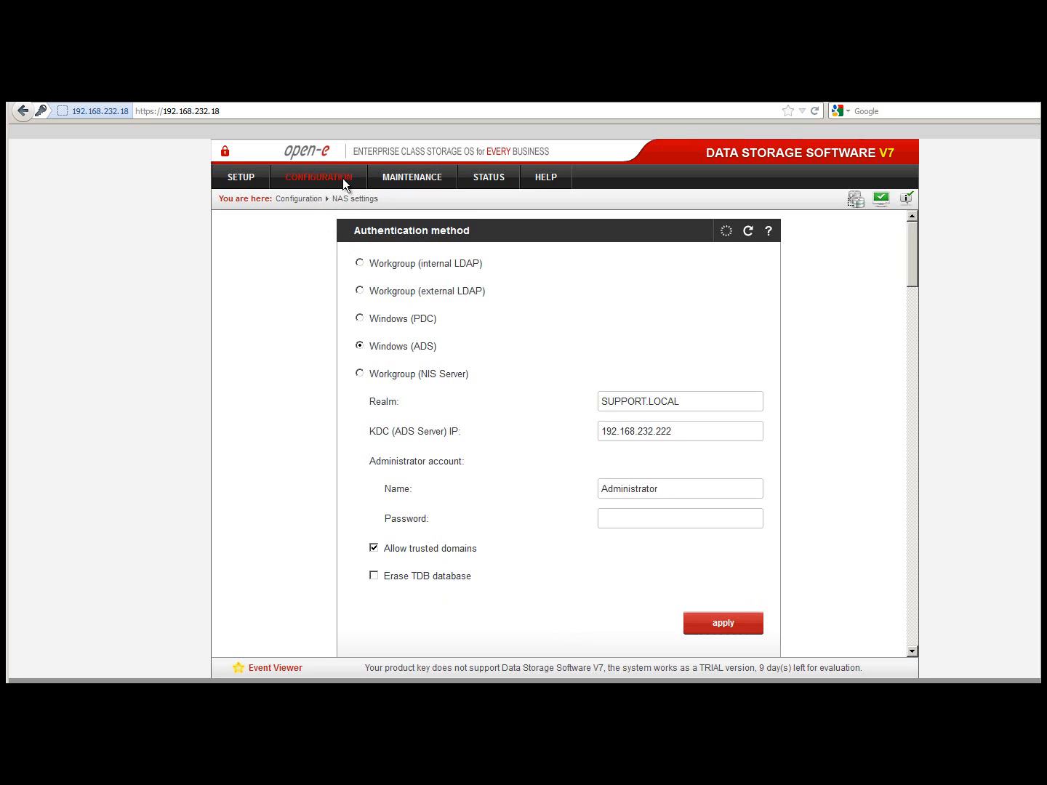
- Create a share named 'data' under the default path /lv0104/
{"action": "left_click", "coordinate": [356, 181]}
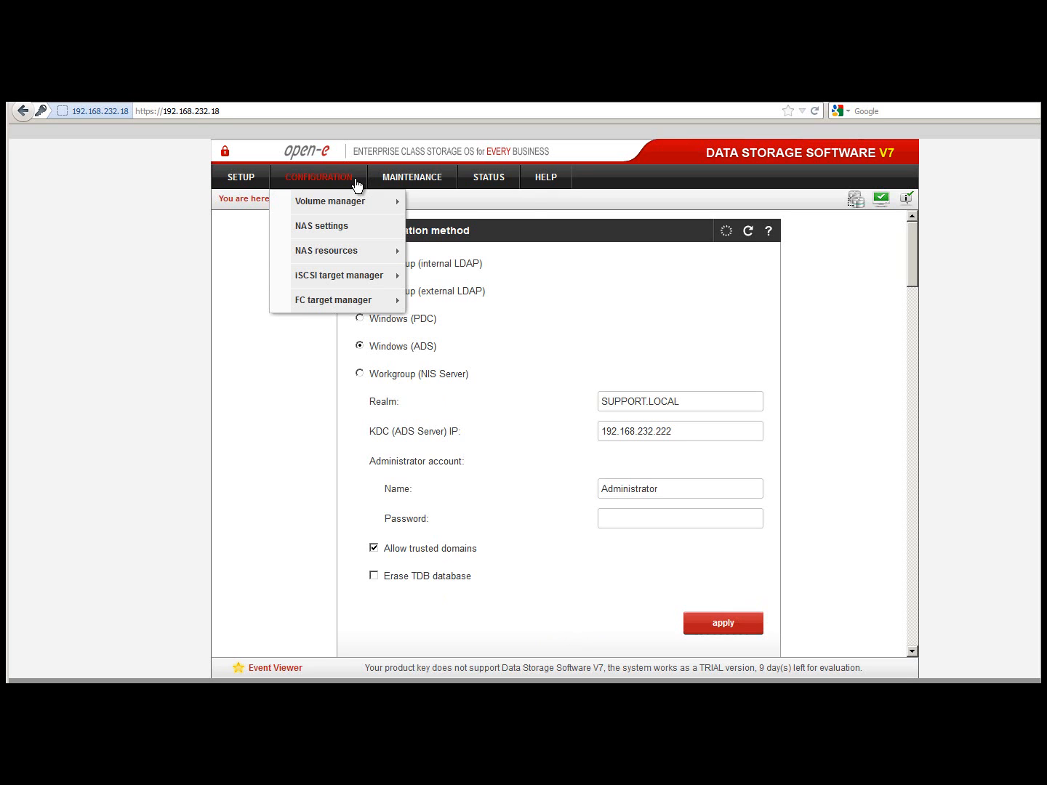
{"action": "mouse_move", "coordinate": [367, 250]}
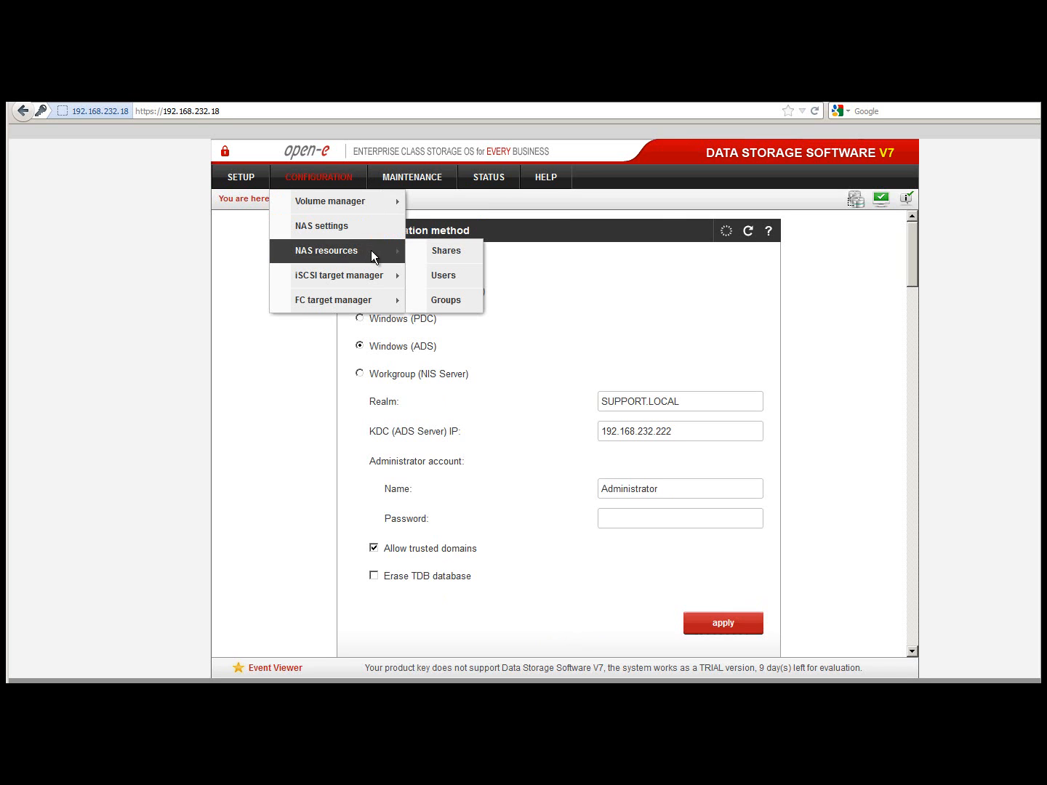
{"action": "left_click", "coordinate": [415, 250]}
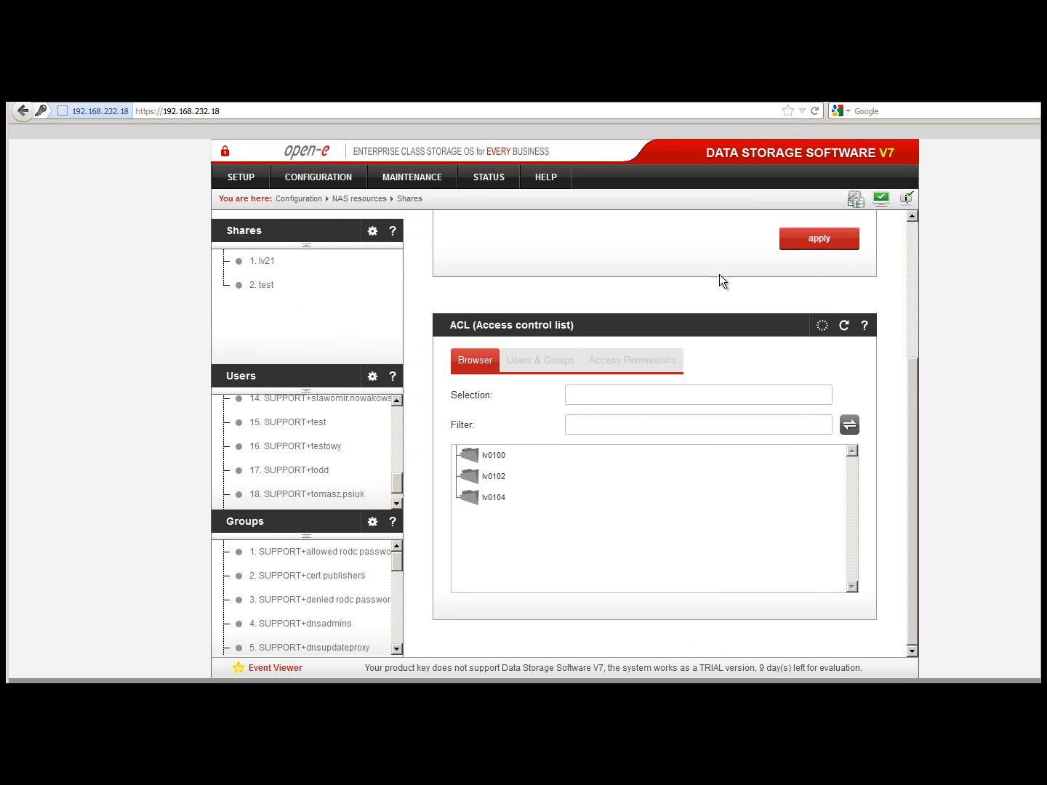
{"action": "left_click", "coordinate": [913, 243]}
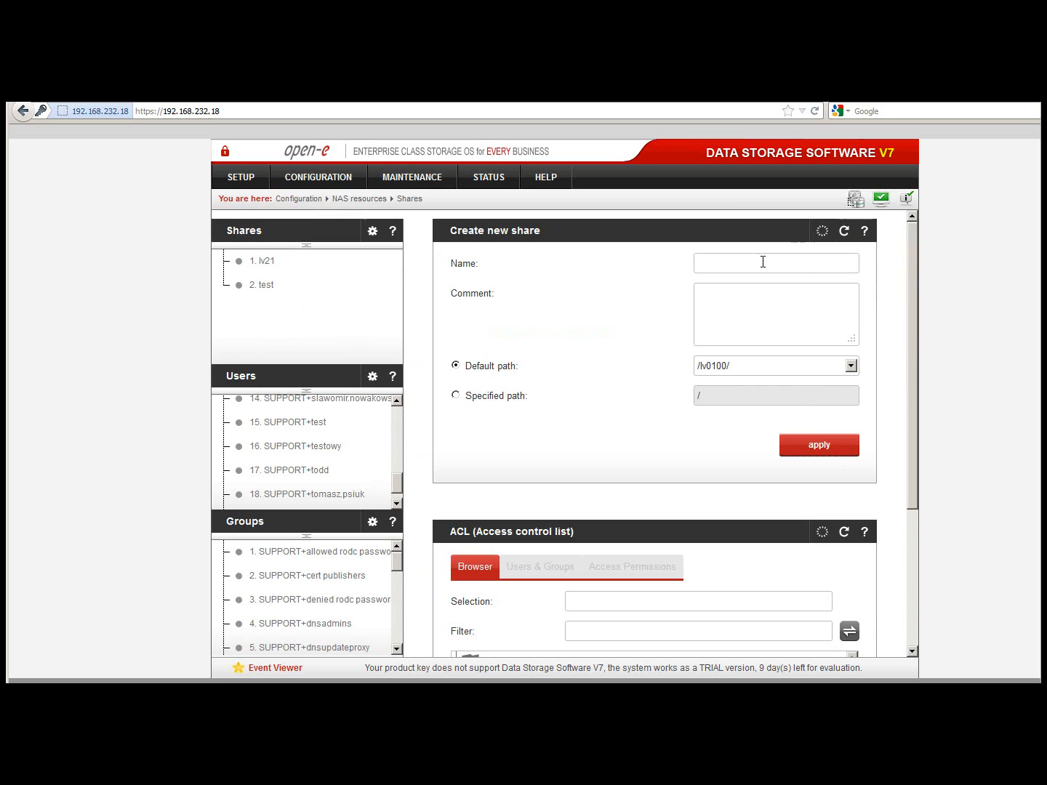
{"action": "left_click", "coordinate": [725, 368]}
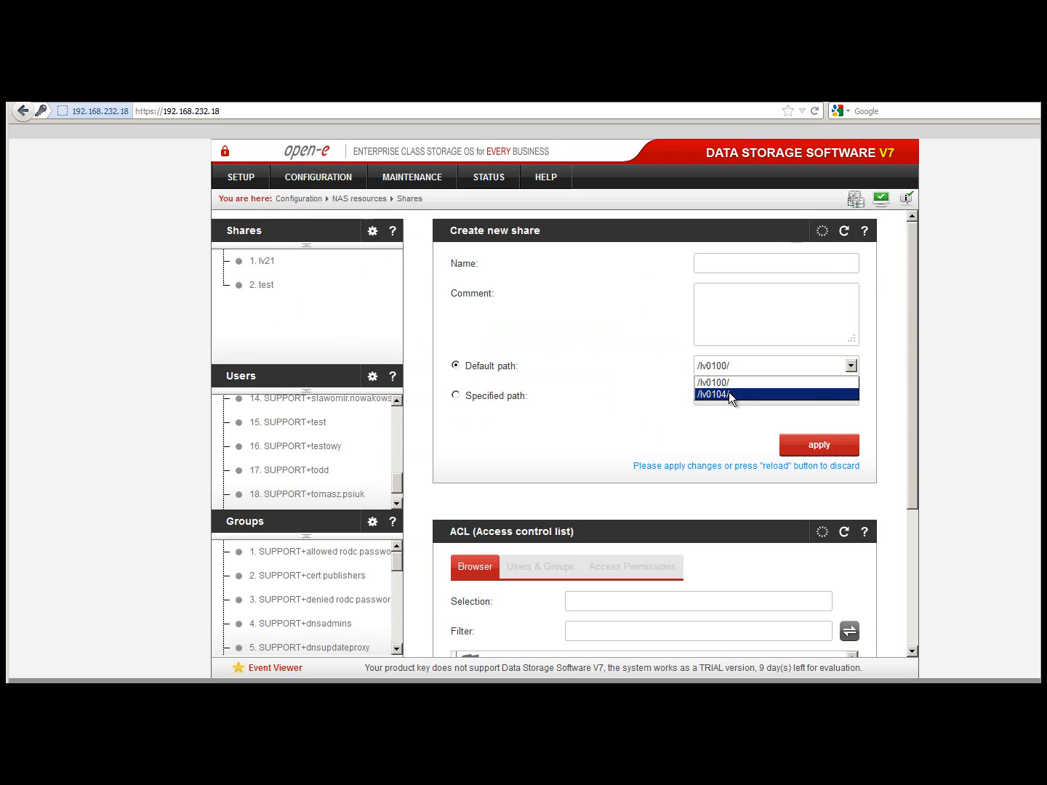
{"action": "left_click", "coordinate": [729, 394]}
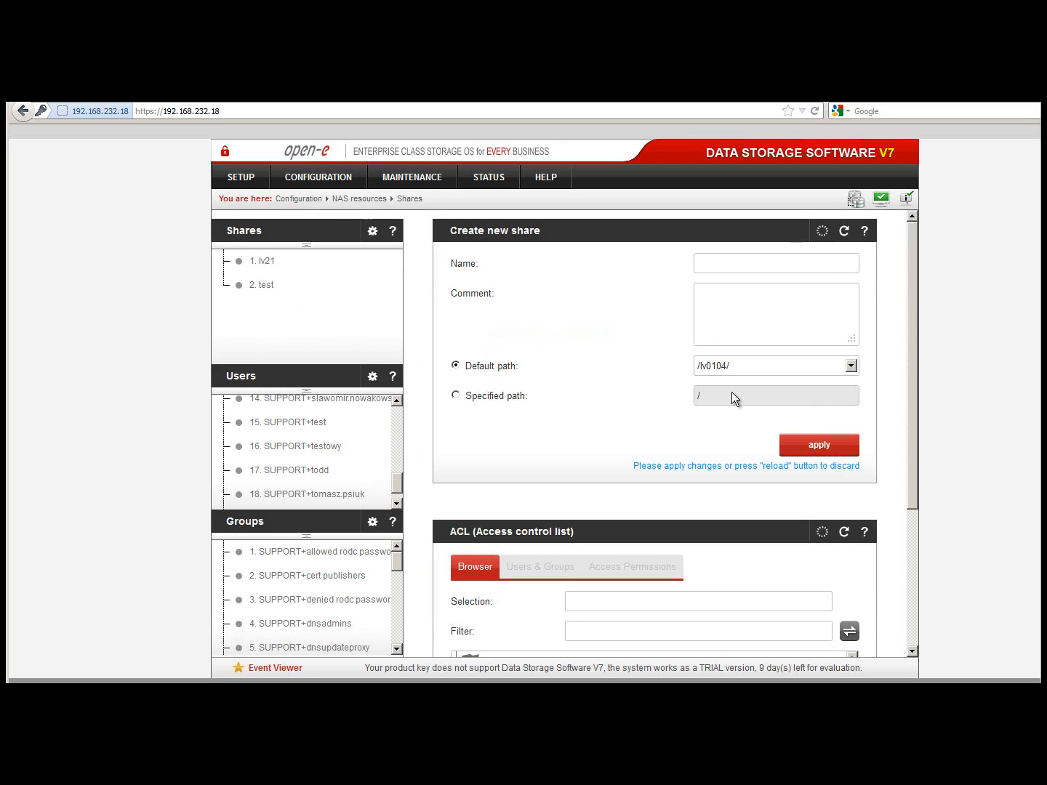
{"action": "left_click", "coordinate": [714, 265]}
{"action": "type", "text": "data"}
{"action": "left_click", "coordinate": [799, 448]}
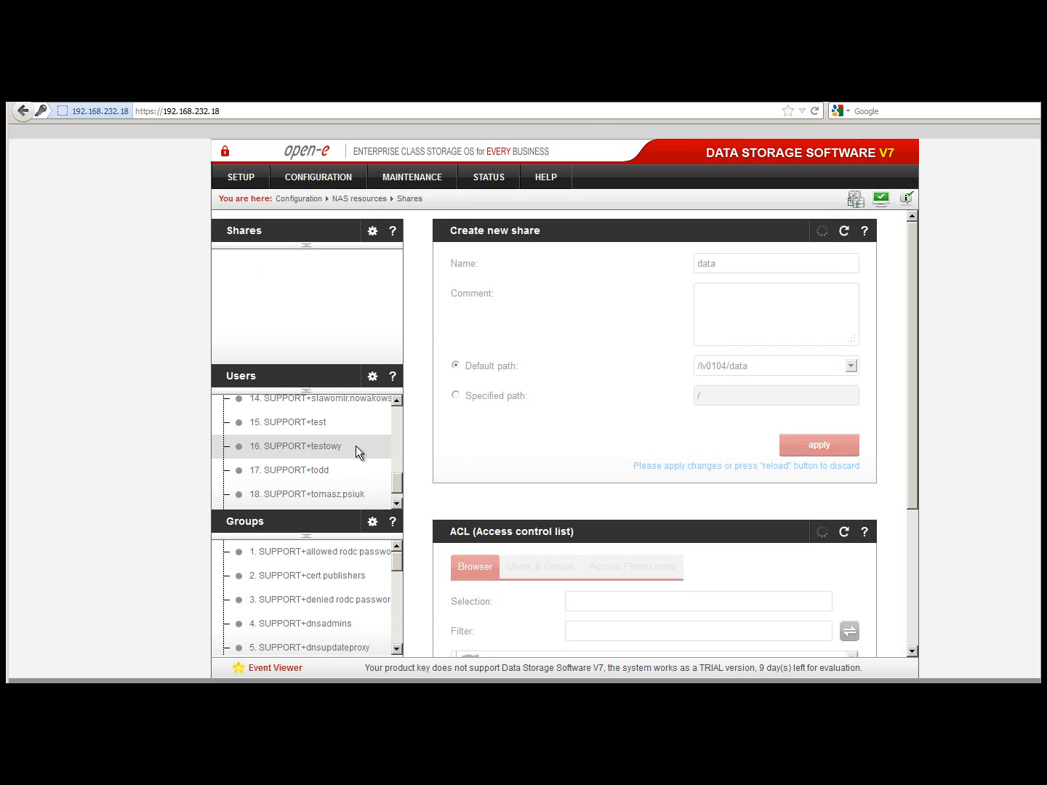
{"action": "scroll", "coordinate": [397, 416], "scroll_direction": "up", "scroll_amount": 5}
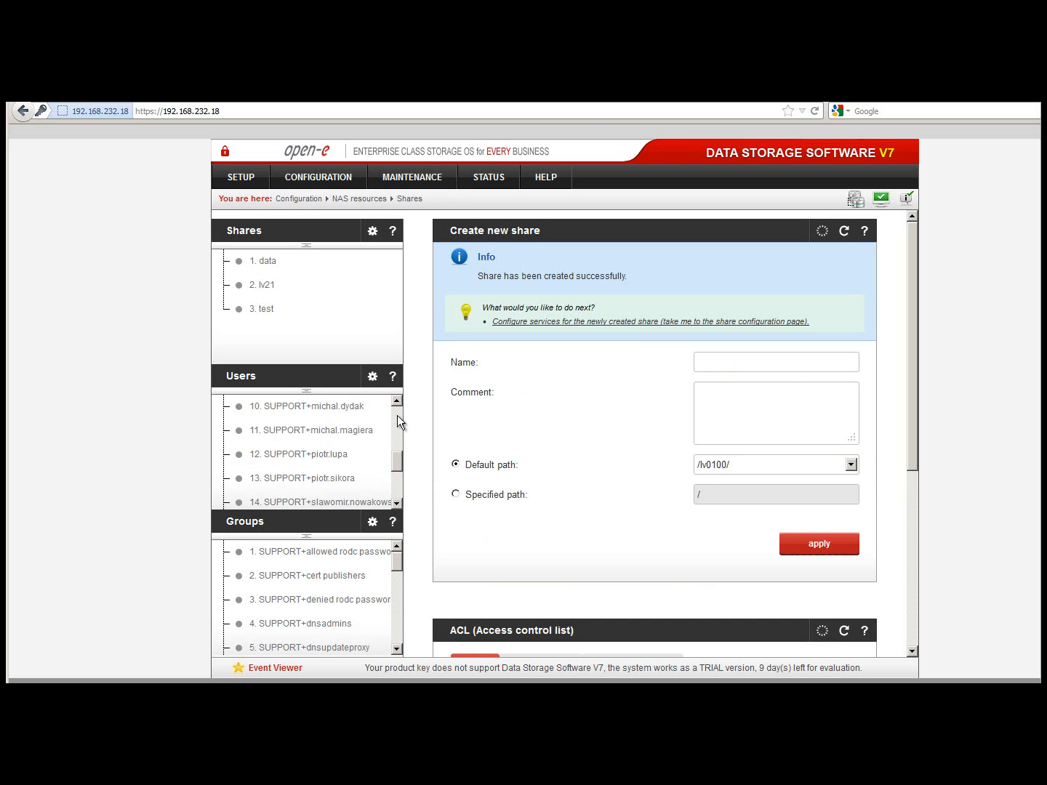
{"action": "scroll", "coordinate": [396, 422], "scroll_direction": "down", "scroll_amount": 2}
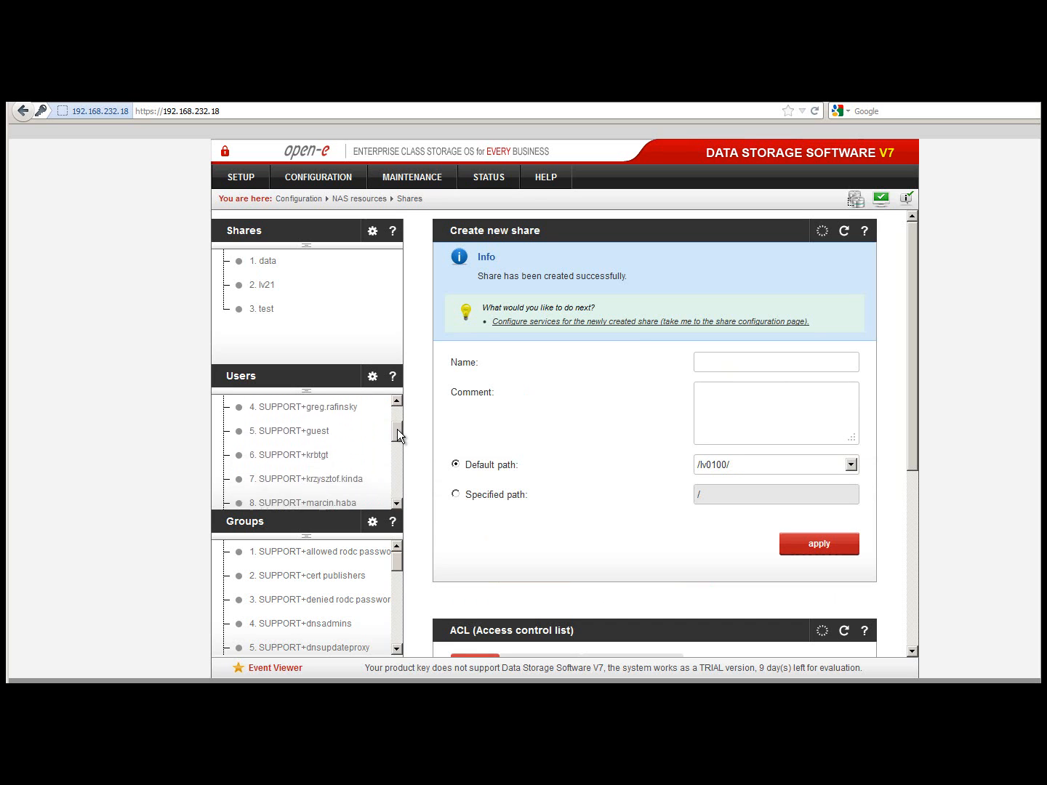
{"action": "scroll", "coordinate": [416, 543], "scroll_direction": "down", "scroll_amount": 3}
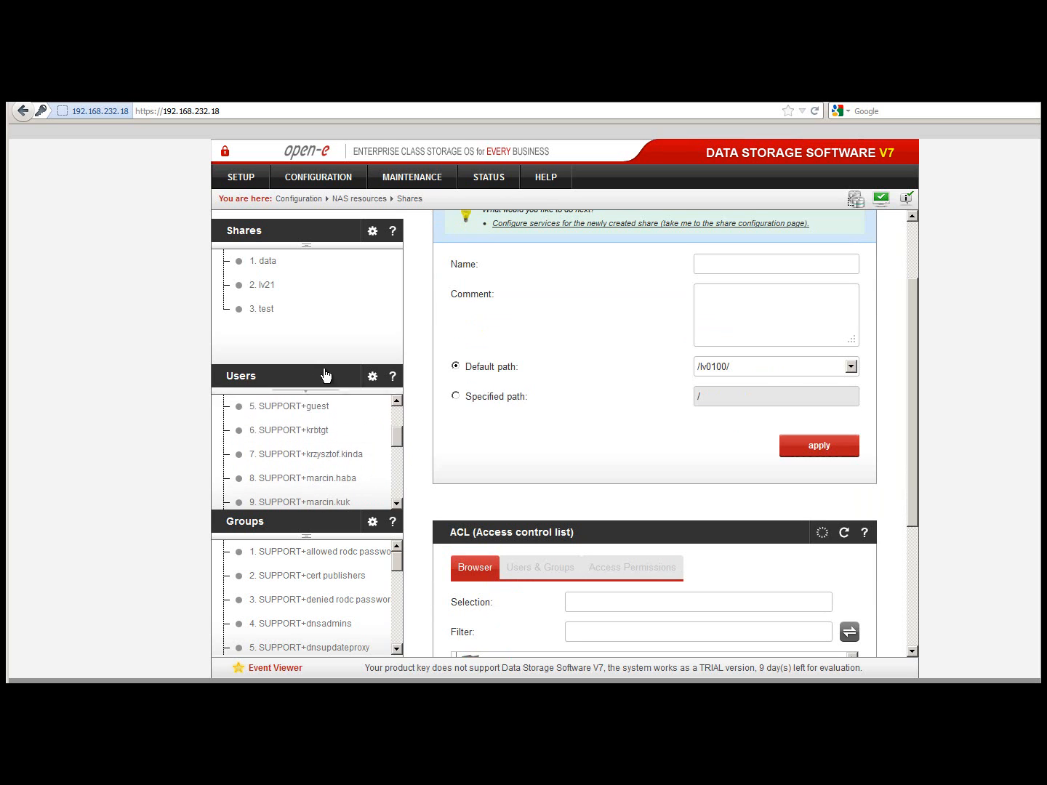
- Open the test share's settings and scroll down to Users share access
{"action": "left_click", "coordinate": [264, 308]}
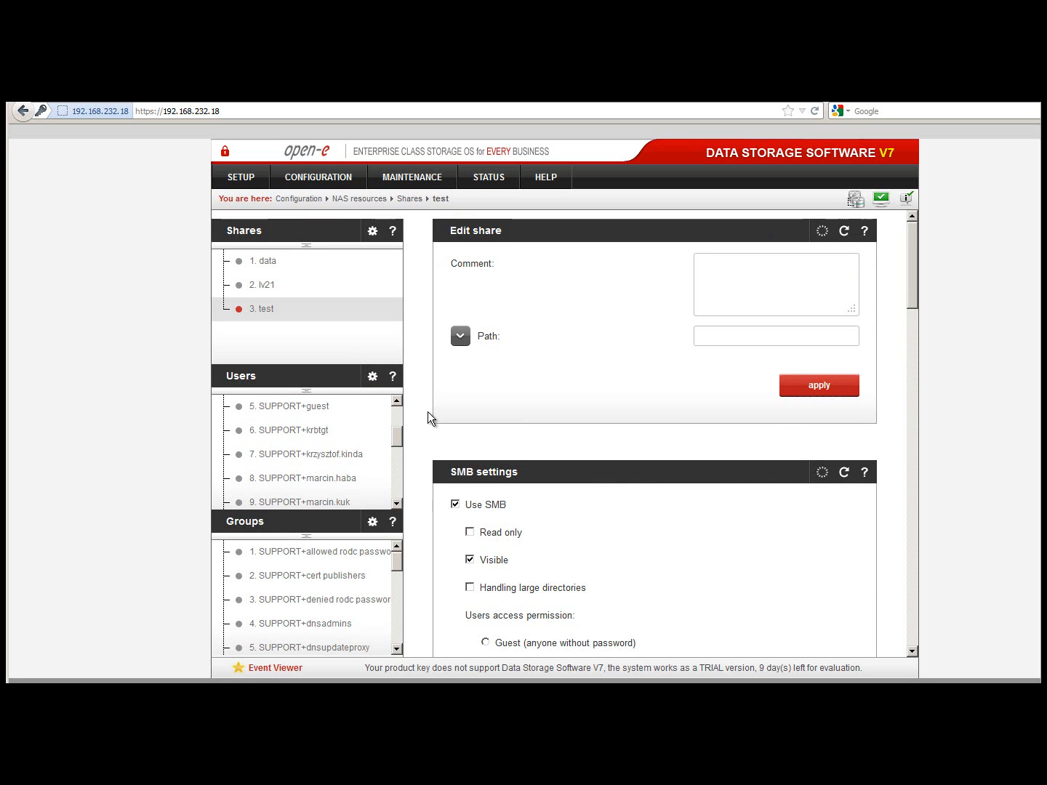
{"action": "scroll", "coordinate": [425, 419], "scroll_direction": "down", "scroll_amount": 3}
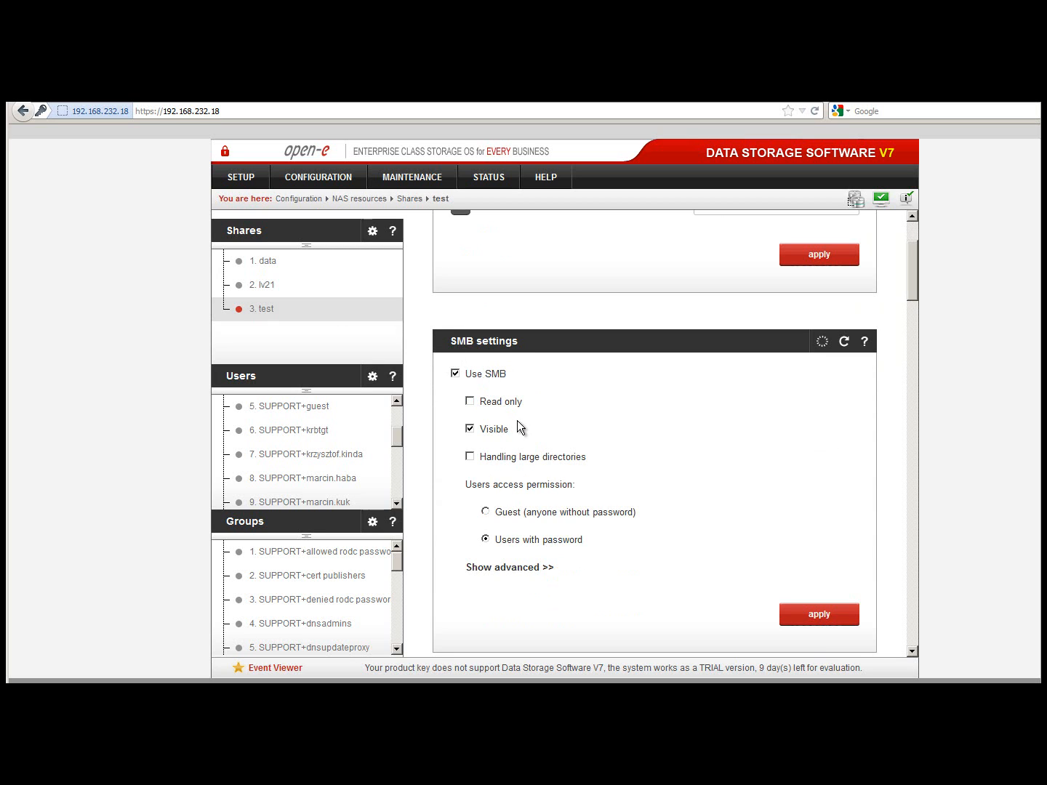
{"action": "scroll", "coordinate": [533, 433], "scroll_direction": "down", "scroll_amount": 3}
{"action": "scroll", "coordinate": [533, 434], "scroll_direction": "down", "scroll_amount": 1}
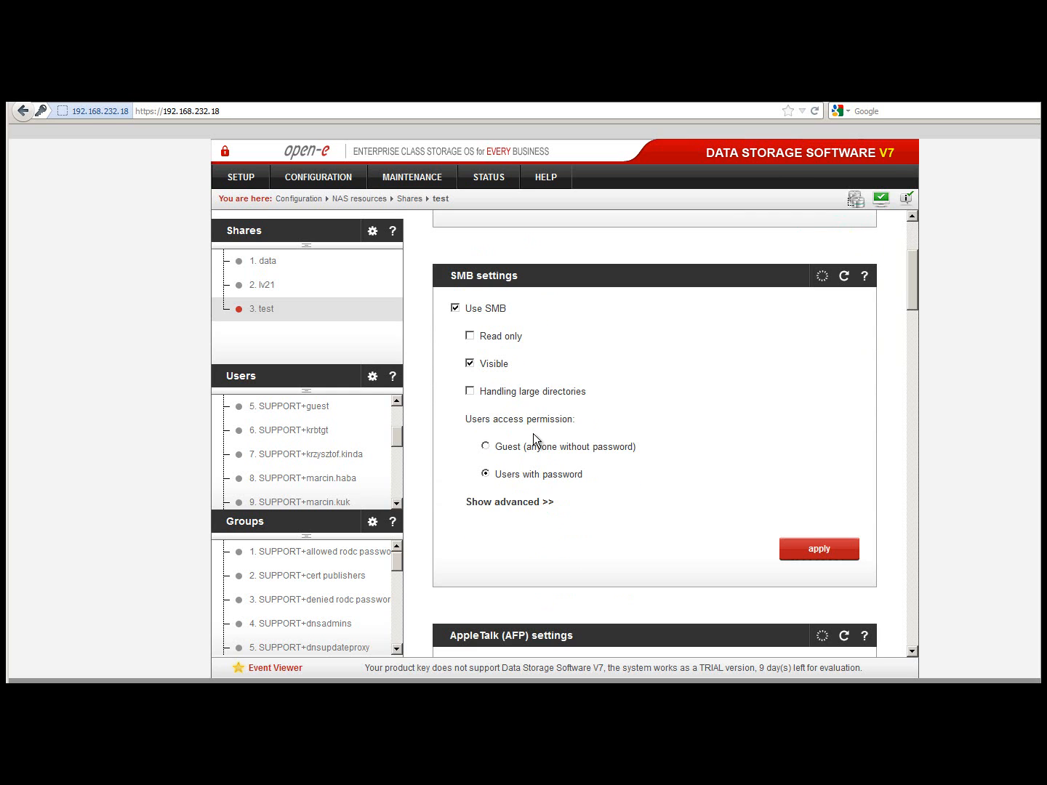
{"action": "scroll", "coordinate": [534, 434], "scroll_direction": "down", "scroll_amount": 2}
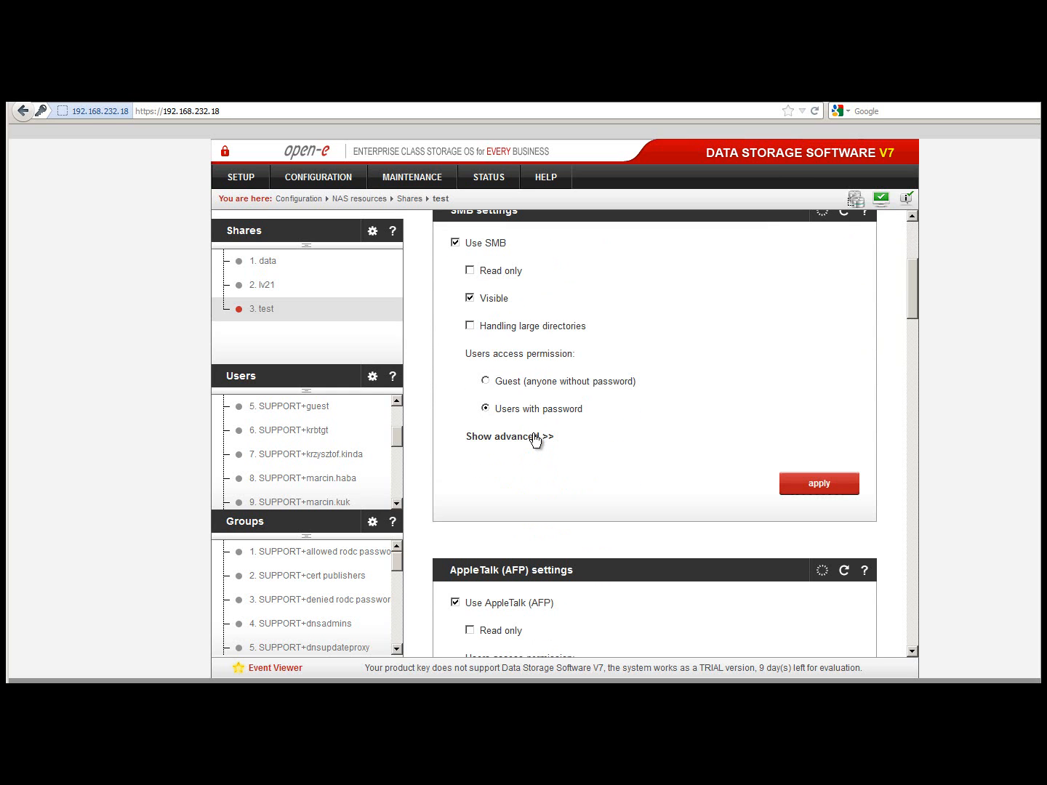
{"action": "scroll", "coordinate": [533, 439], "scroll_direction": "down", "scroll_amount": 2}
{"action": "scroll", "coordinate": [534, 439], "scroll_direction": "down", "scroll_amount": 3}
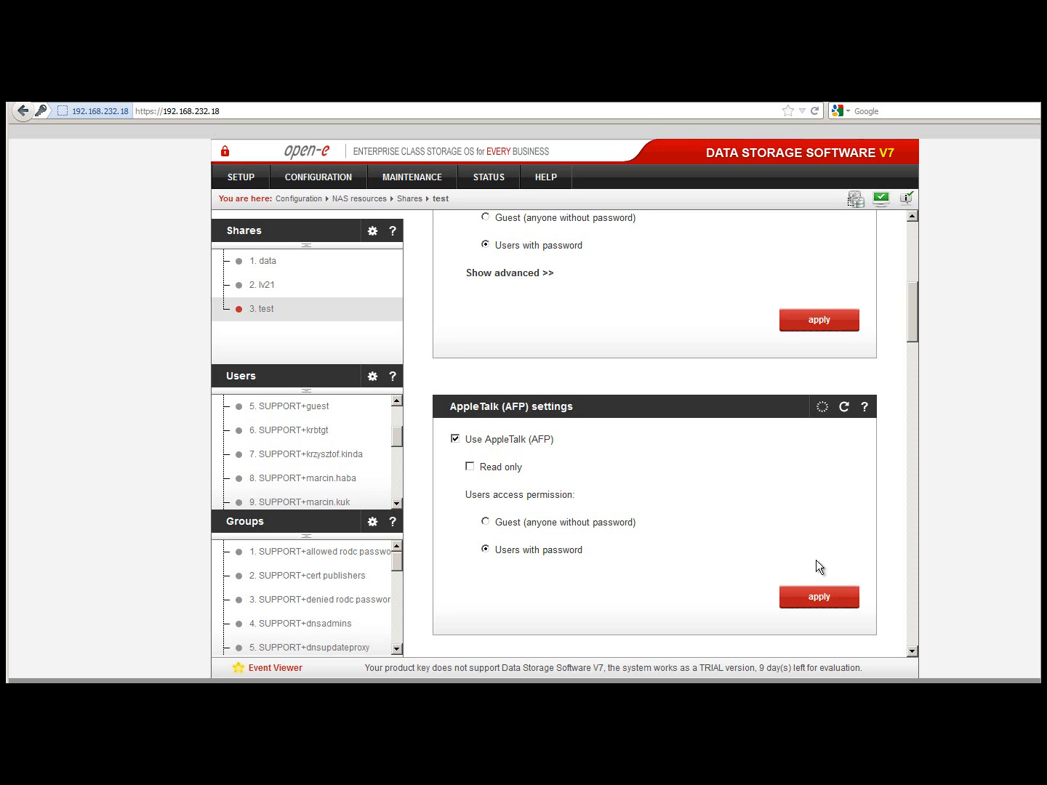
{"action": "scroll", "coordinate": [818, 566], "scroll_direction": "down", "scroll_amount": 1}
{"action": "scroll", "coordinate": [802, 553], "scroll_direction": "down", "scroll_amount": 10}
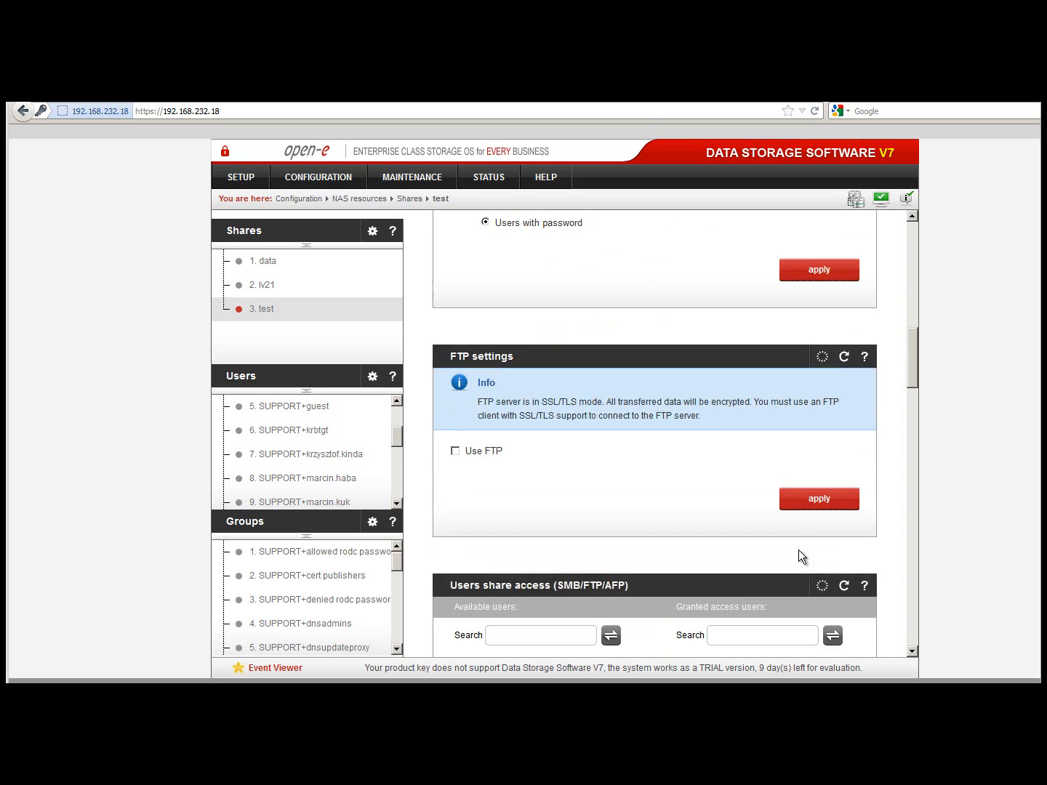
{"action": "scroll", "coordinate": [798, 557], "scroll_direction": "down", "scroll_amount": 3}
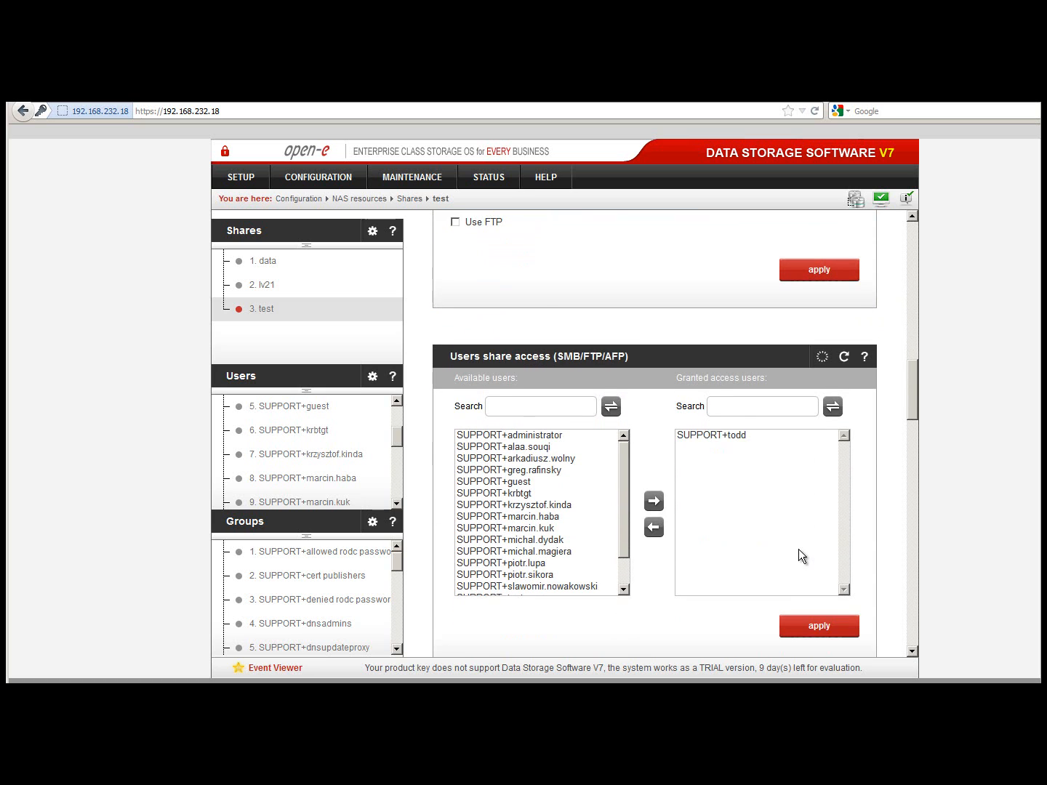
- Grant SUPPORT+guest access to the test share and apply
{"action": "left_click", "coordinate": [704, 437]}
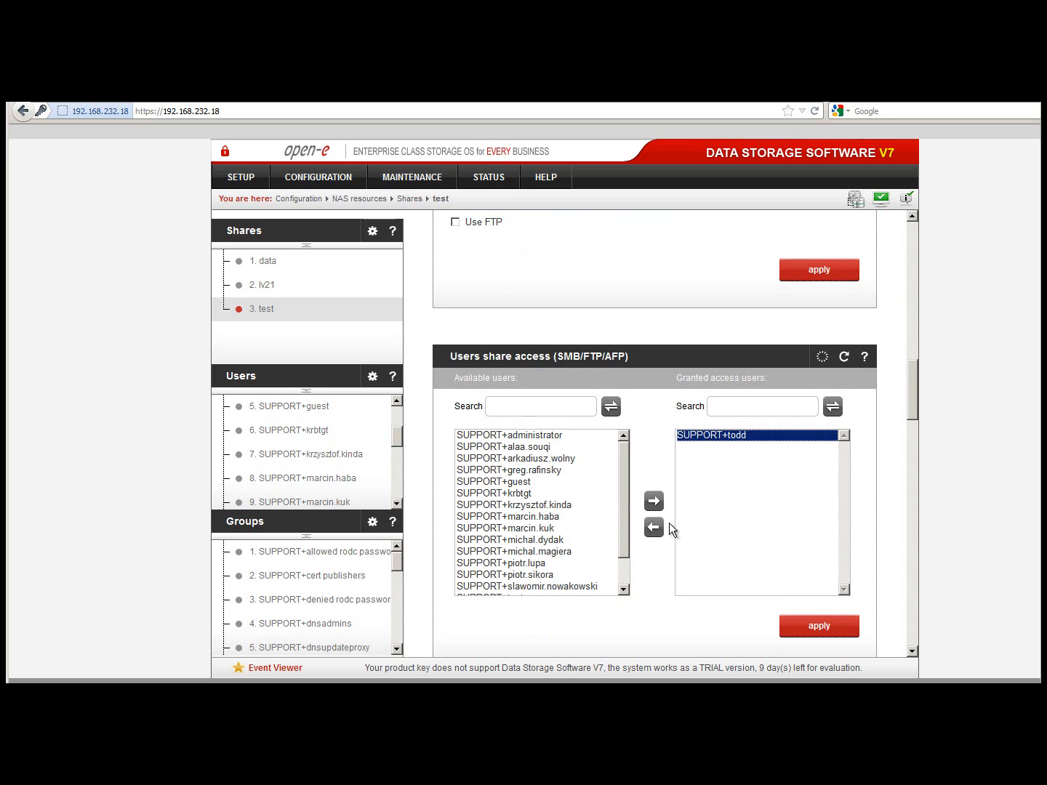
{"action": "left_click", "coordinate": [518, 483]}
{"action": "left_click", "coordinate": [653, 500]}
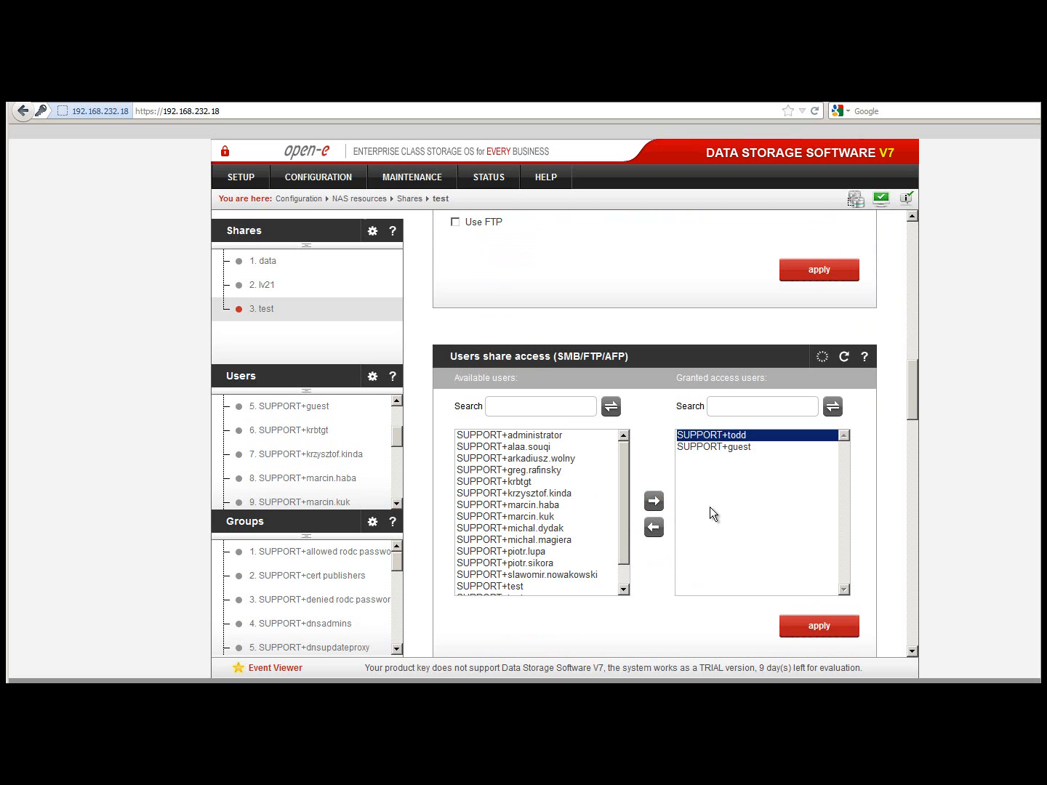
{"action": "left_click", "coordinate": [815, 624]}
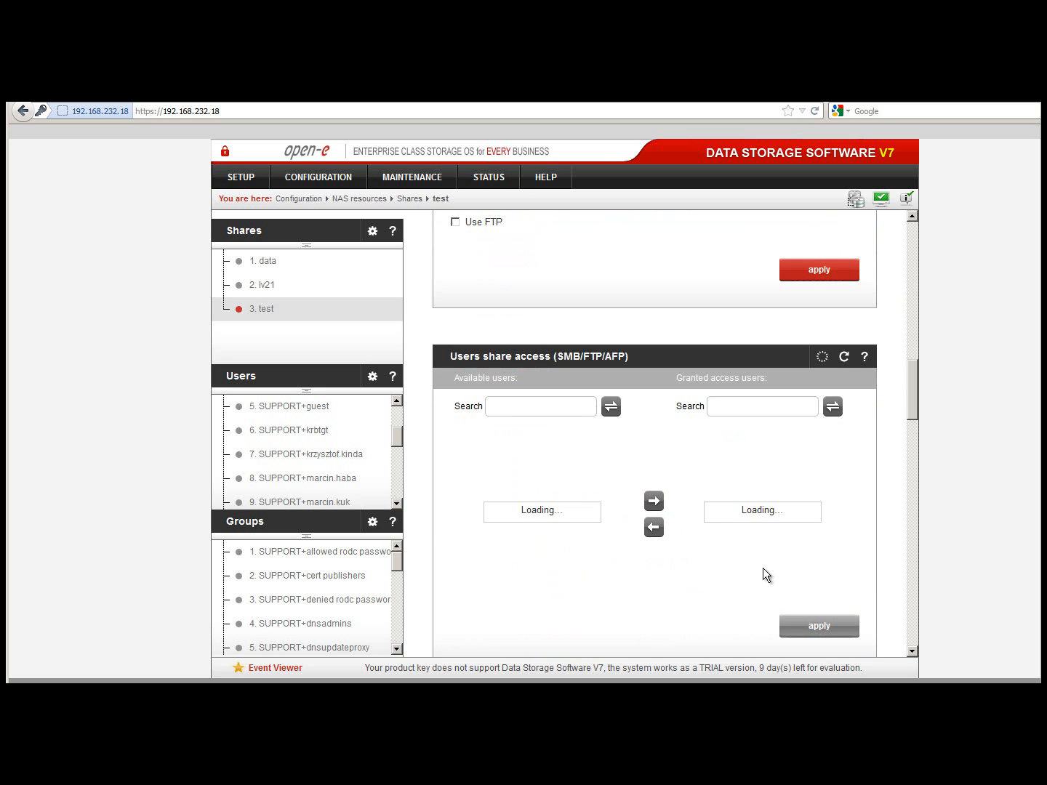
- Open share '1. data' and tick 'Use AppleTalk (AFP)' in its settings
{"action": "left_click", "coordinate": [268, 269]}
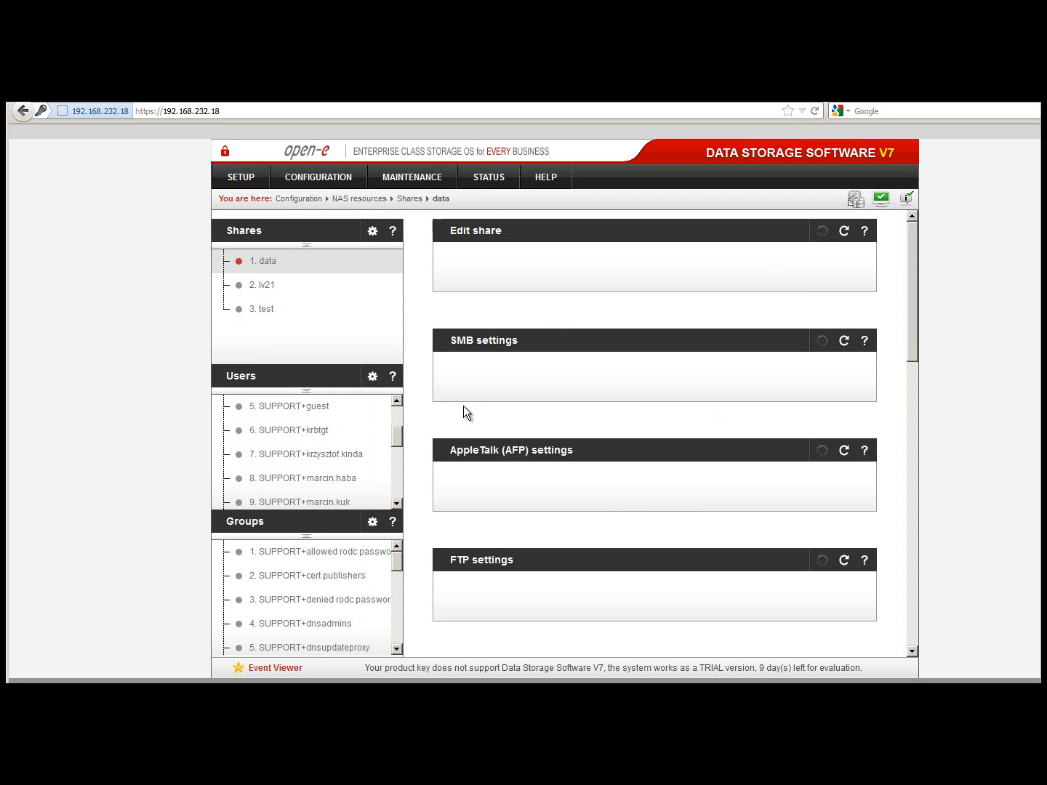
{"action": "scroll", "coordinate": [520, 455], "scroll_direction": "down", "scroll_amount": 2}
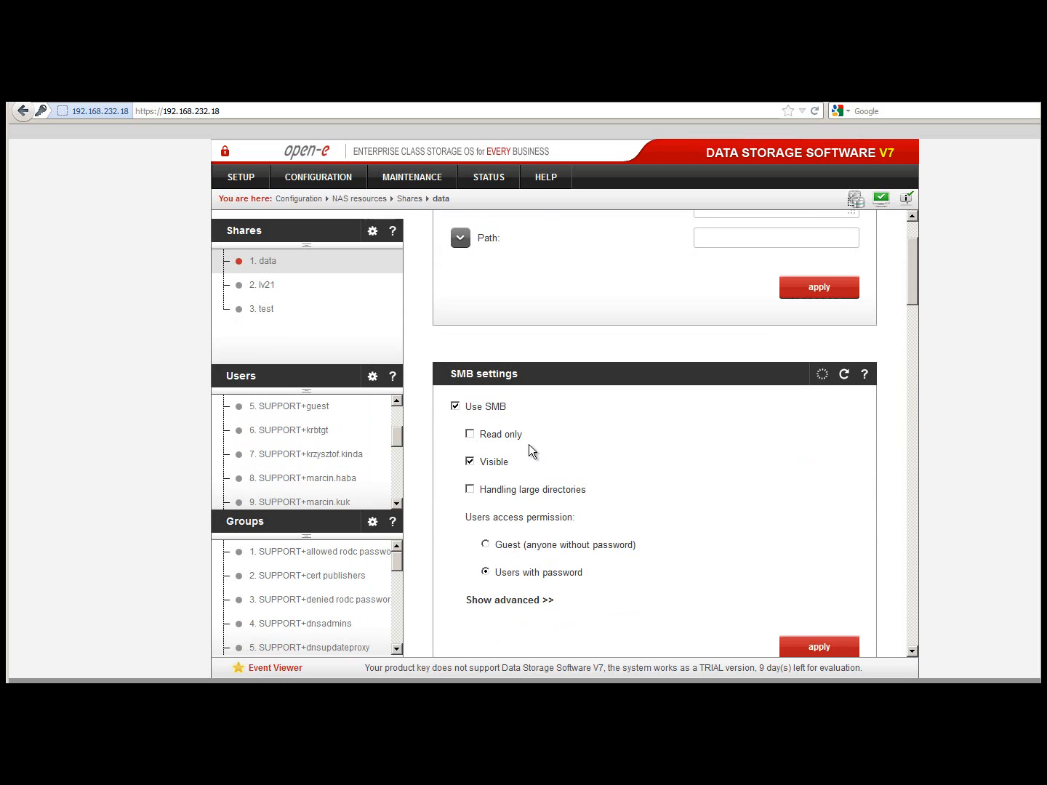
{"action": "scroll", "coordinate": [556, 452], "scroll_direction": "down", "scroll_amount": 1}
{"action": "scroll", "coordinate": [559, 458], "scroll_direction": "down", "scroll_amount": 1}
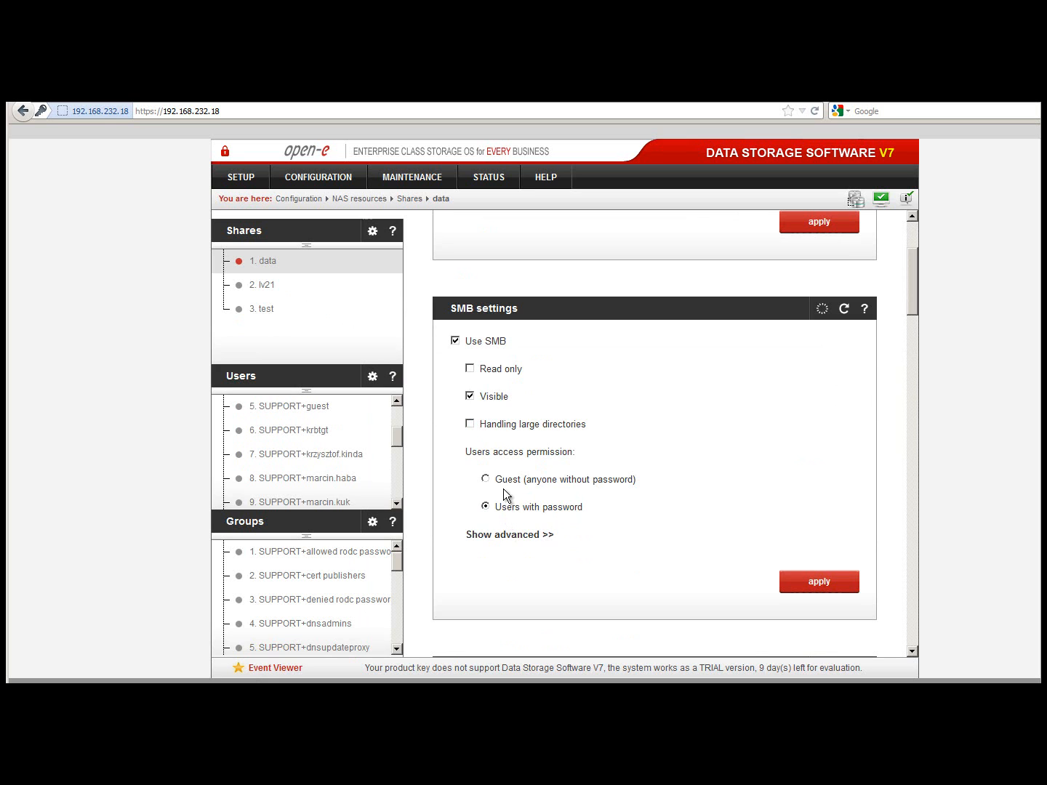
{"action": "scroll", "coordinate": [717, 509], "scroll_direction": "down", "scroll_amount": 1}
{"action": "scroll", "coordinate": [716, 510], "scroll_direction": "down", "scroll_amount": 2}
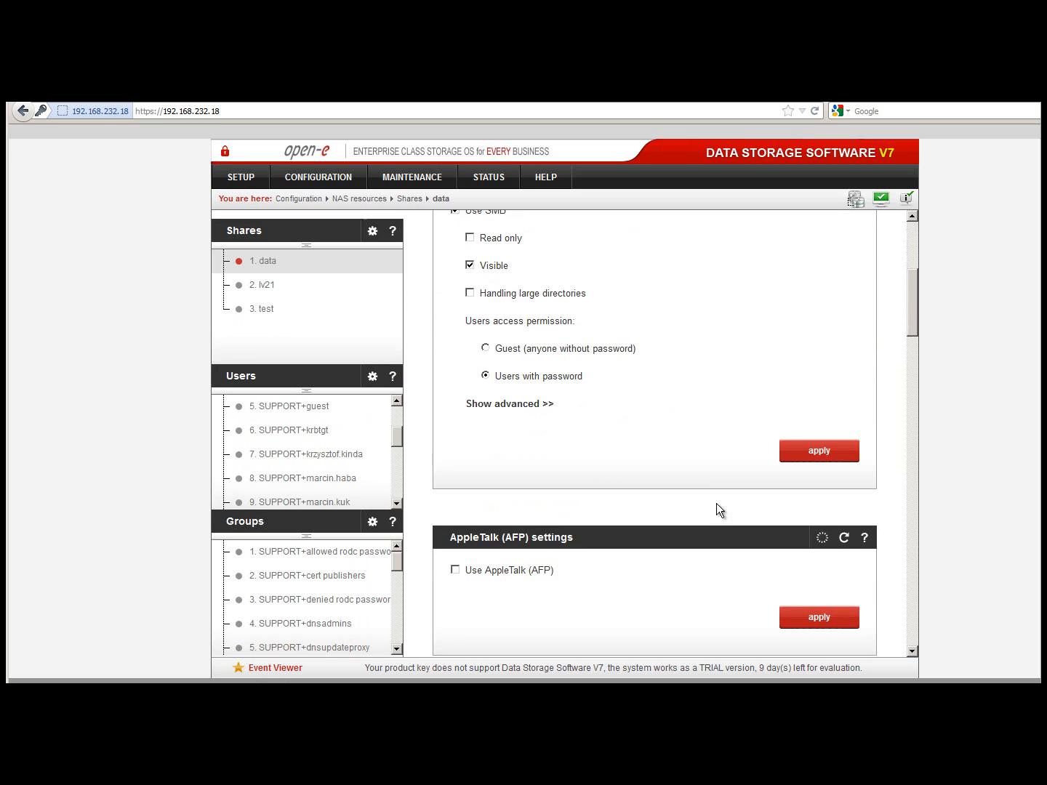
{"action": "scroll", "coordinate": [716, 512], "scroll_direction": "down", "scroll_amount": 2}
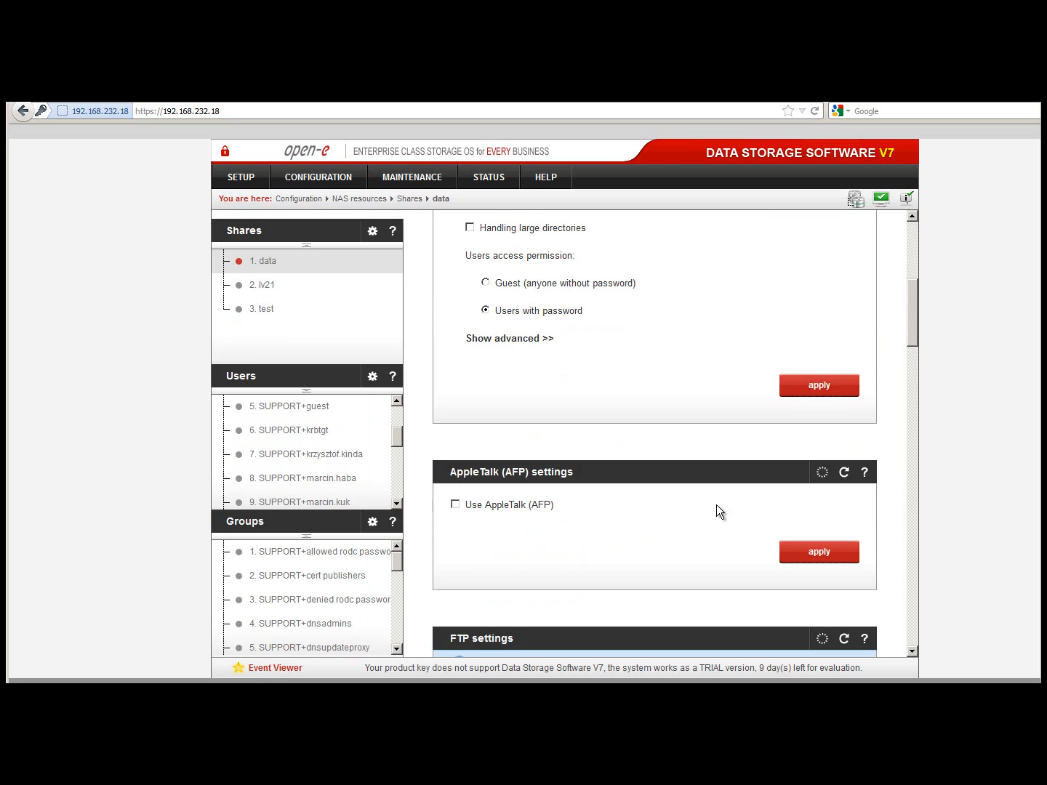
{"action": "left_click", "coordinate": [455, 506]}
{"action": "scroll", "coordinate": [596, 512], "scroll_direction": "down", "scroll_amount": 1}
{"action": "scroll", "coordinate": [597, 514], "scroll_direction": "down", "scroll_amount": 1}
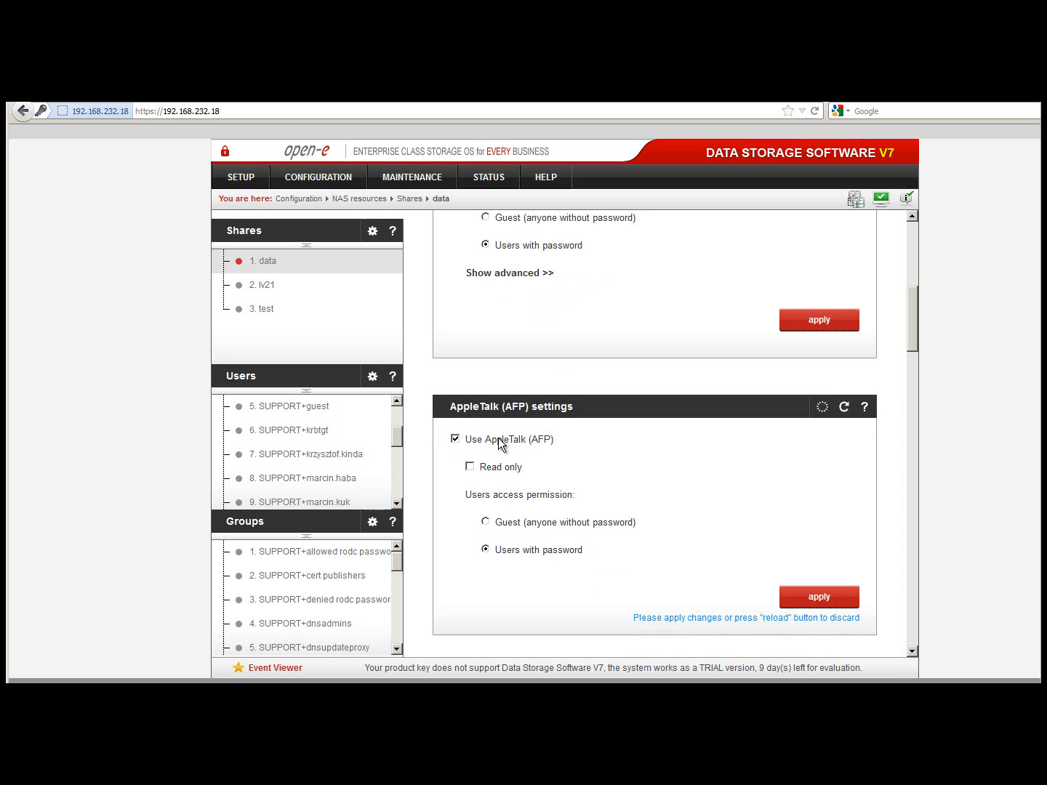
- Review NAS settings: Windows (ADS) authentication, NFS, FTP, AppleTalk (AFP) and SMB sections
{"action": "left_click", "coordinate": [355, 179]}
{"action": "left_click", "coordinate": [356, 224]}
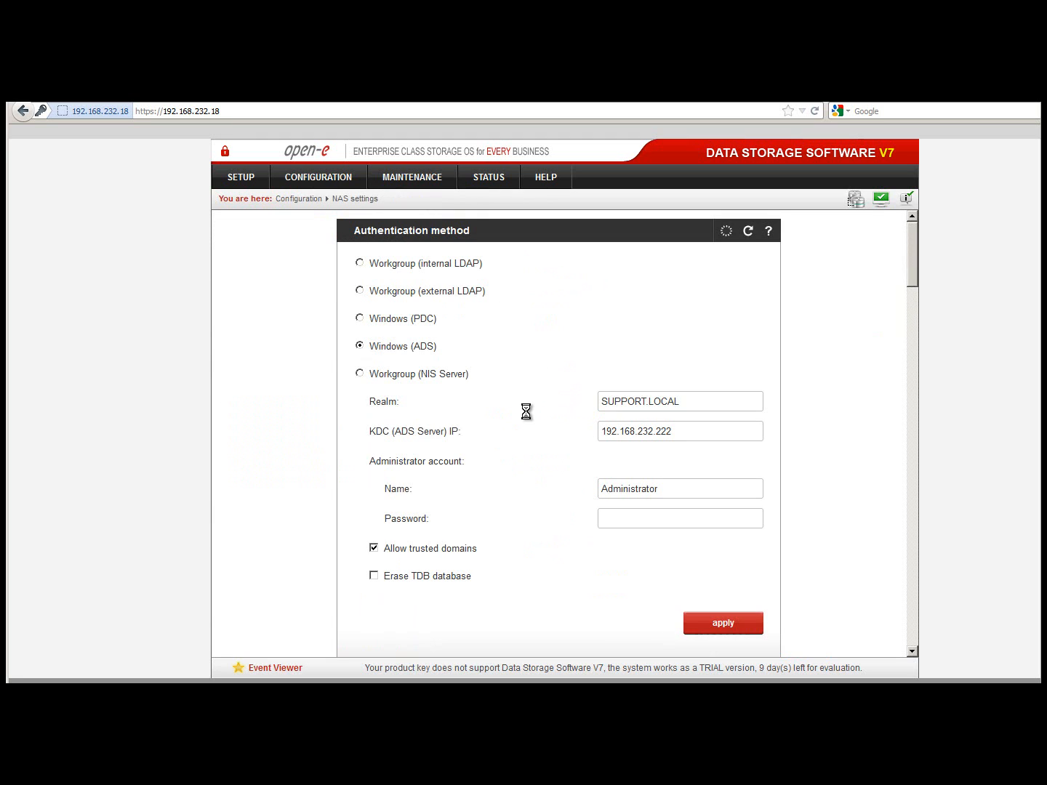
{"action": "scroll", "coordinate": [527, 420], "scroll_direction": "down", "scroll_amount": 5}
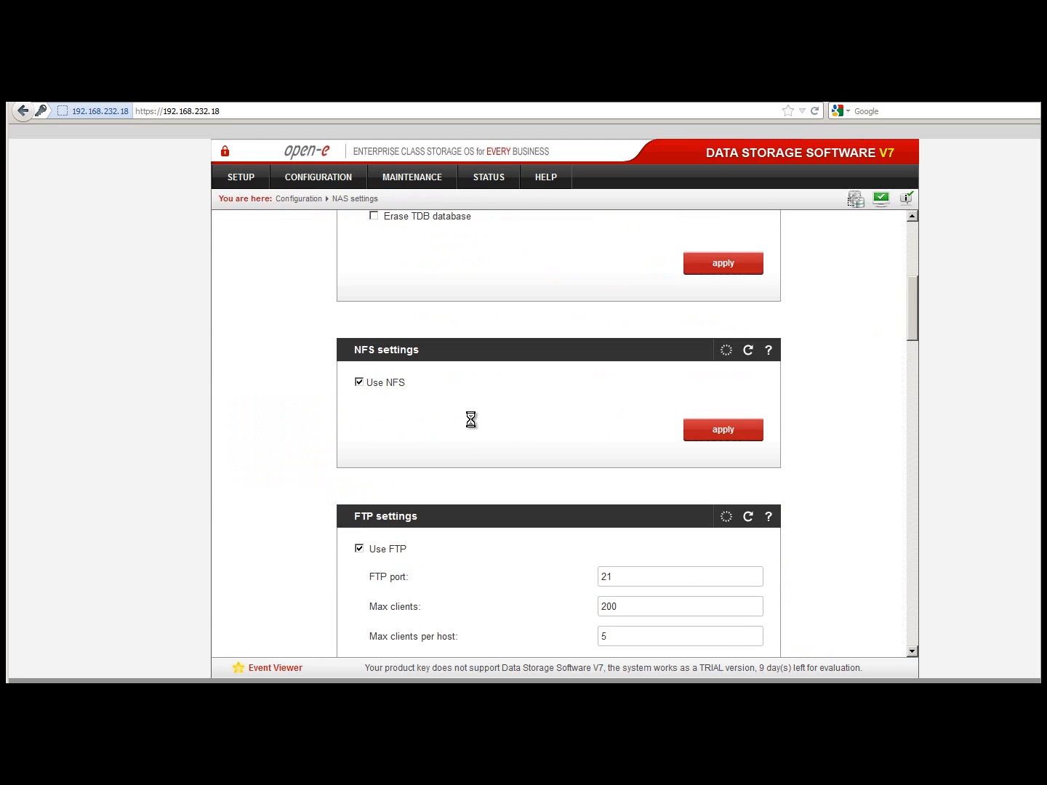
{"action": "scroll", "coordinate": [470, 420], "scroll_direction": "down", "scroll_amount": 1}
{"action": "scroll", "coordinate": [439, 388], "scroll_direction": "down", "scroll_amount": 8}
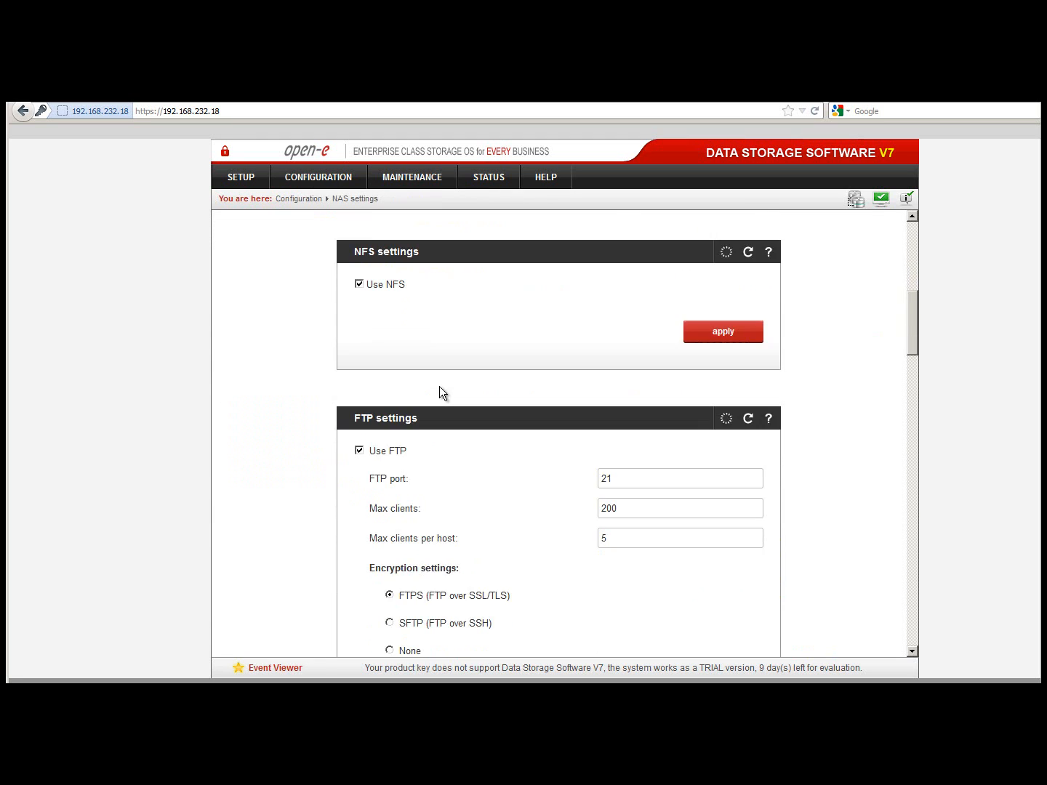
{"action": "scroll", "coordinate": [439, 386], "scroll_direction": "down", "scroll_amount": 6}
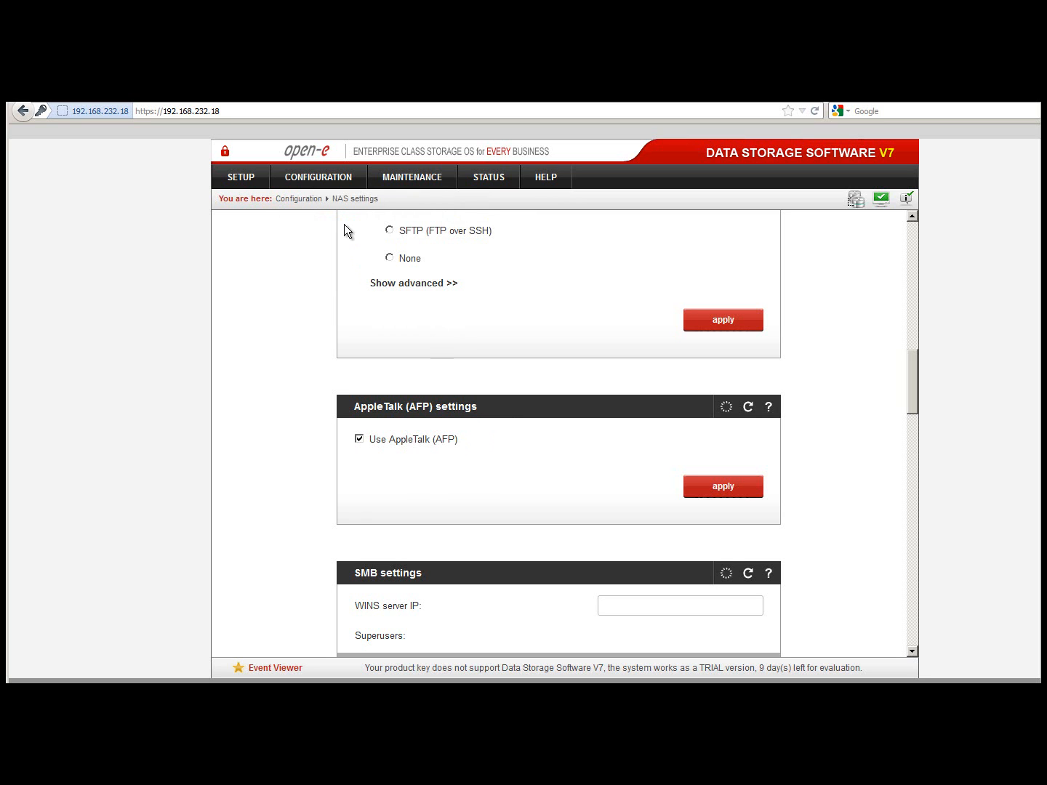
- Reopen the data share, tick 'Use AppleTalk (AFP)' and apply the AFP setting
{"action": "mouse_move", "coordinate": [334, 182]}
{"action": "mouse_move", "coordinate": [349, 266]}
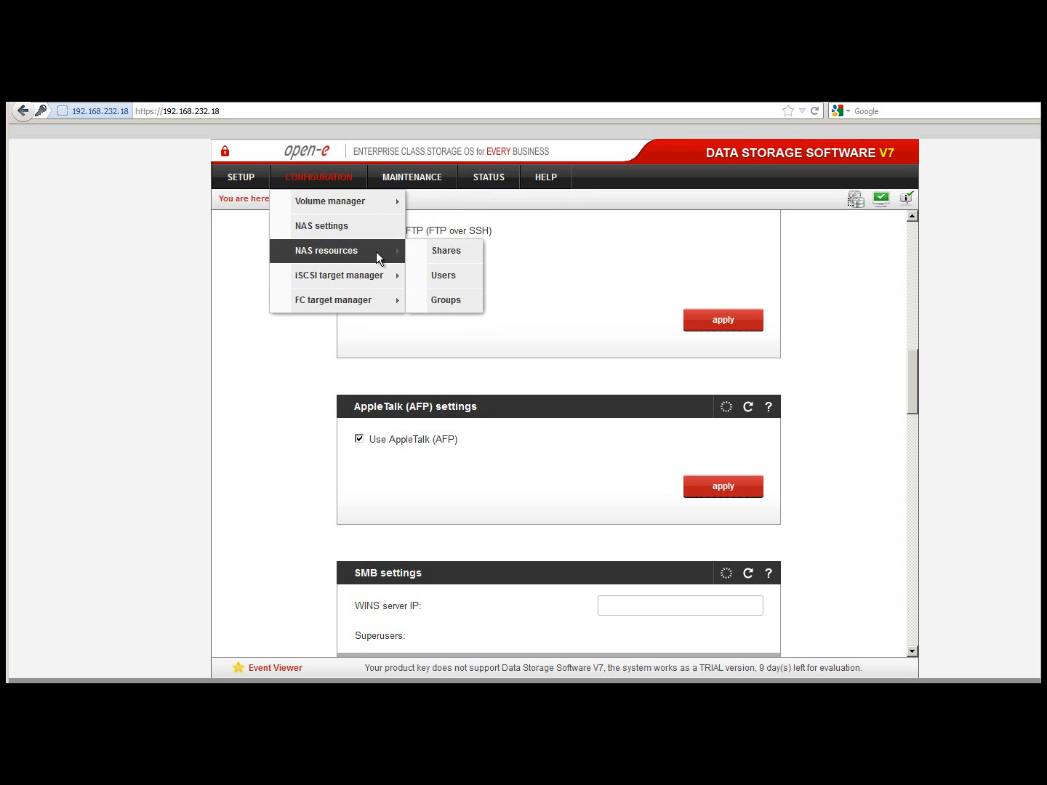
{"action": "left_click", "coordinate": [432, 253]}
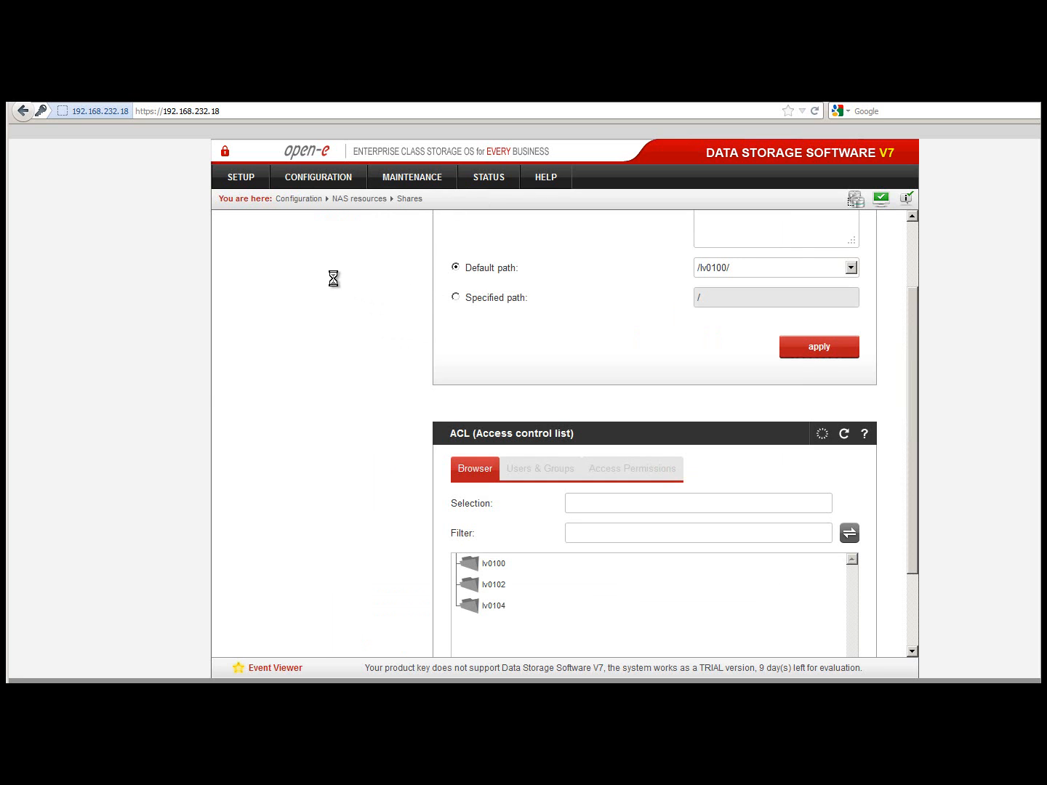
{"action": "left_click", "coordinate": [269, 266]}
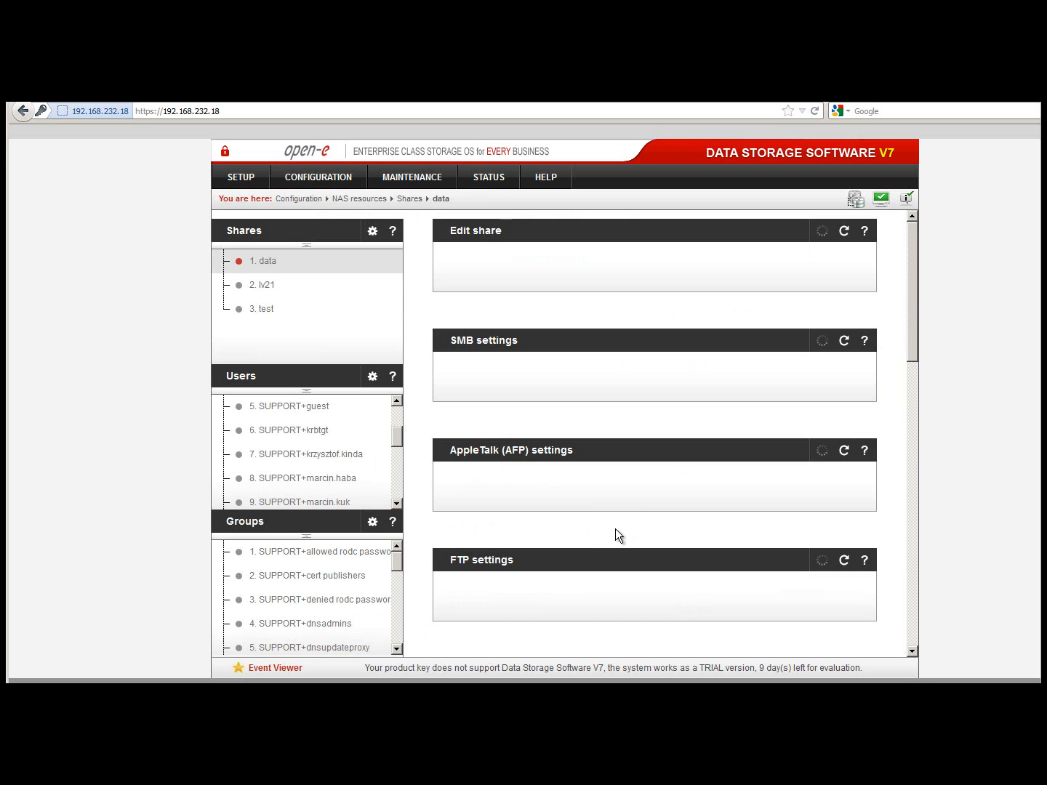
{"action": "scroll", "coordinate": [630, 495], "scroll_direction": "down", "scroll_amount": 3}
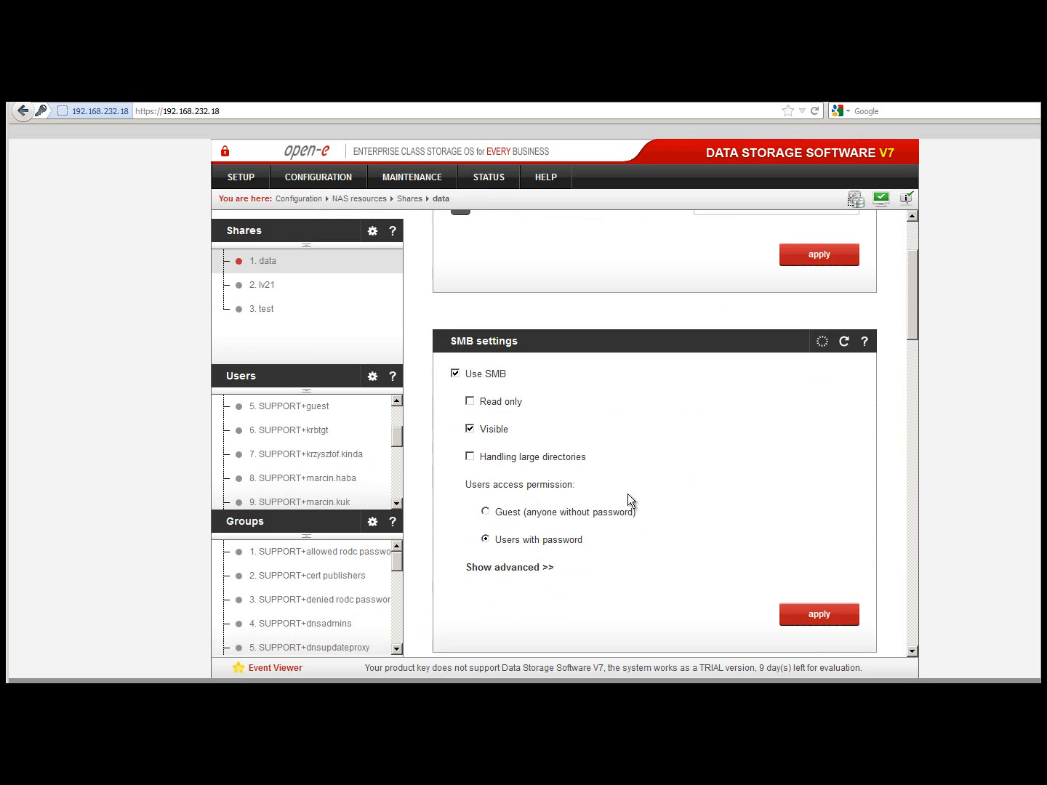
{"action": "scroll", "coordinate": [627, 494], "scroll_direction": "down", "scroll_amount": 7}
{"action": "left_click", "coordinate": [455, 440]}
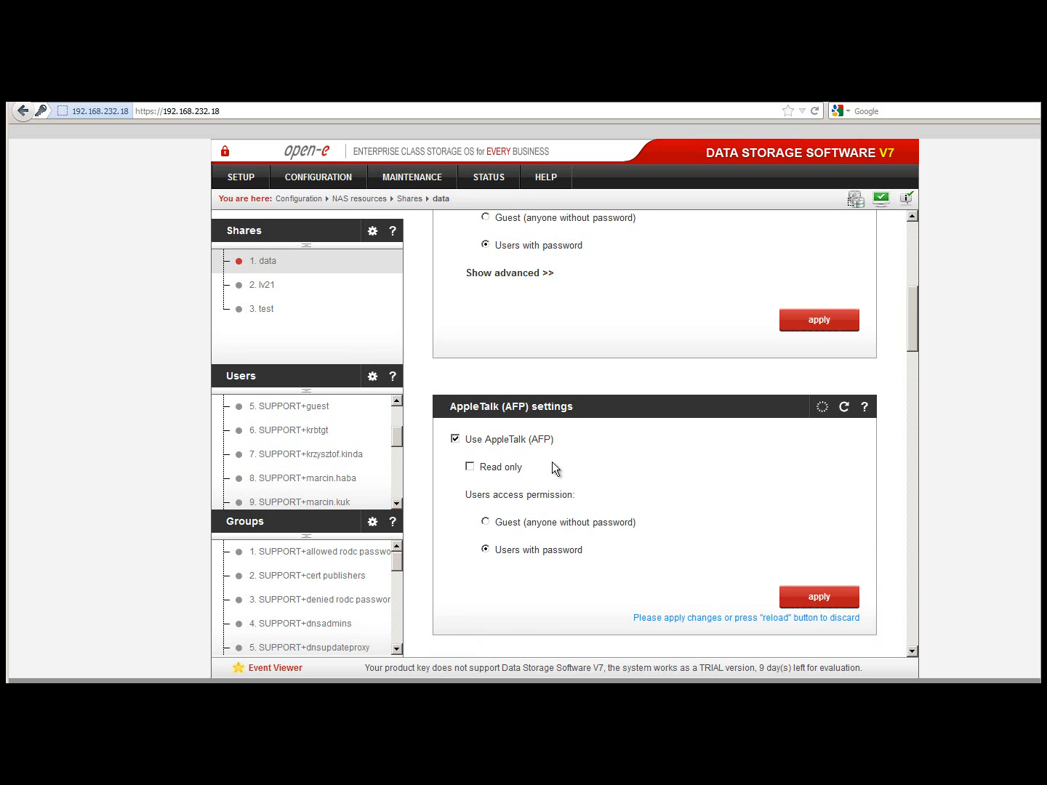
{"action": "scroll", "coordinate": [554, 463], "scroll_direction": "down", "scroll_amount": 3}
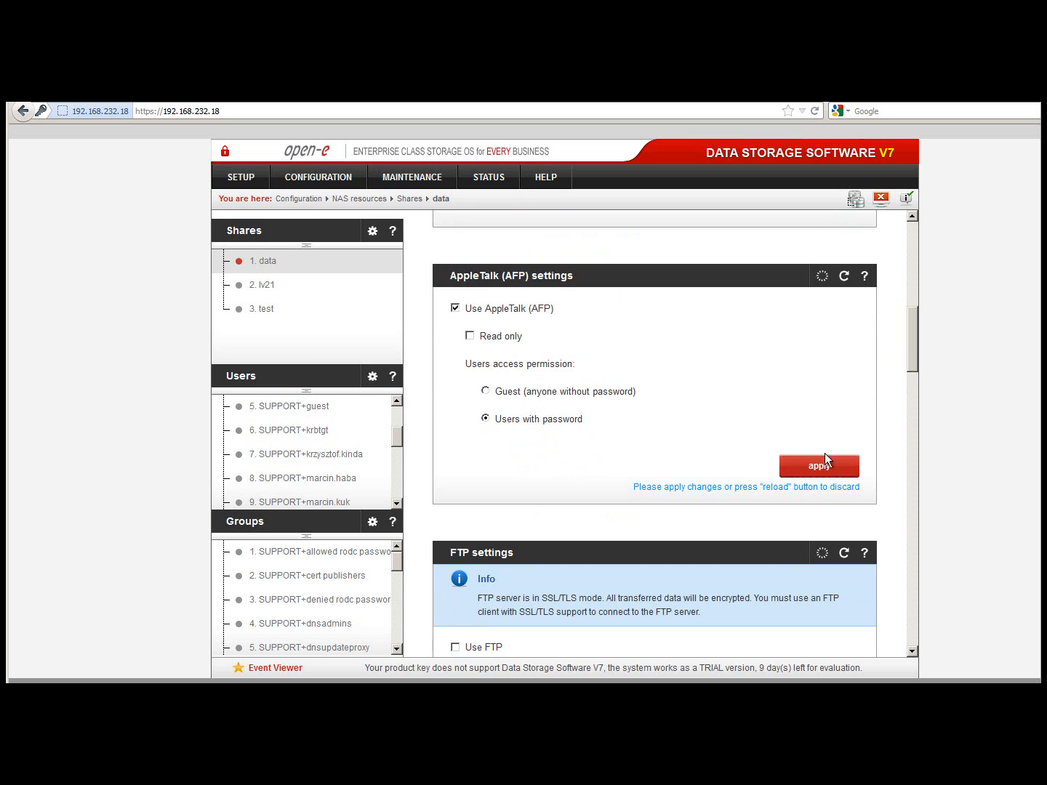
{"action": "left_click", "coordinate": [822, 466]}
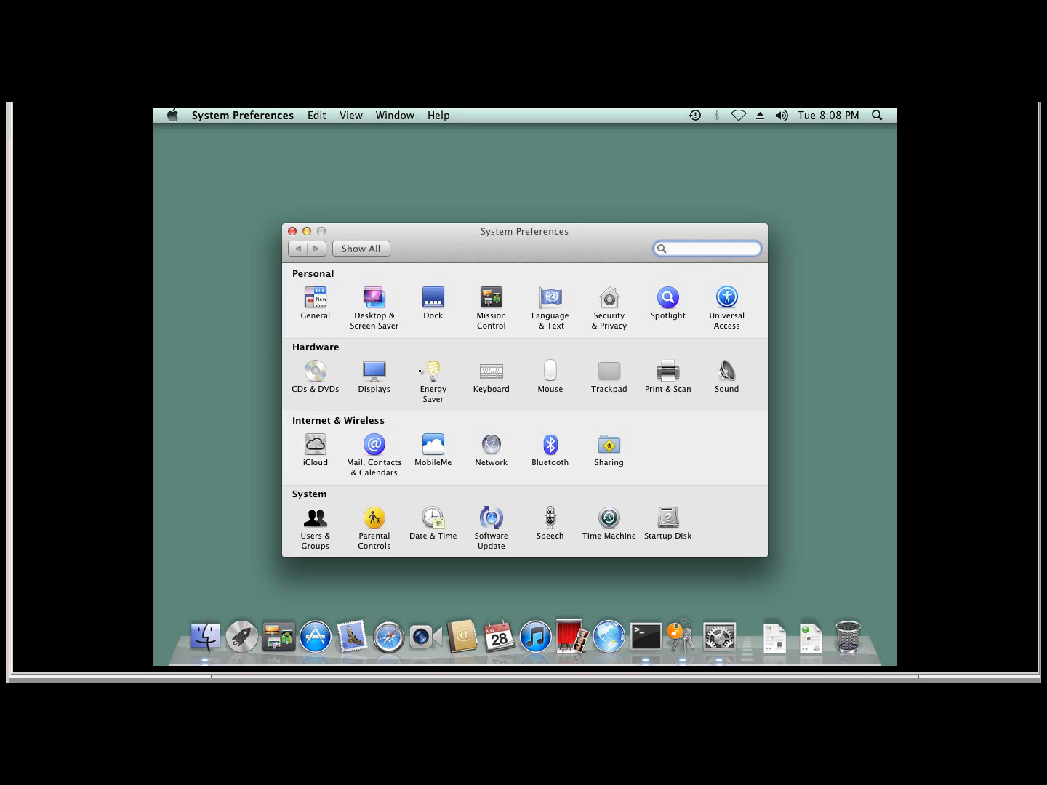
- Restart System Preferences and open Network's Advanced Ethernet TCP/IP settings
{"action": "left_click", "coordinate": [291, 231]}
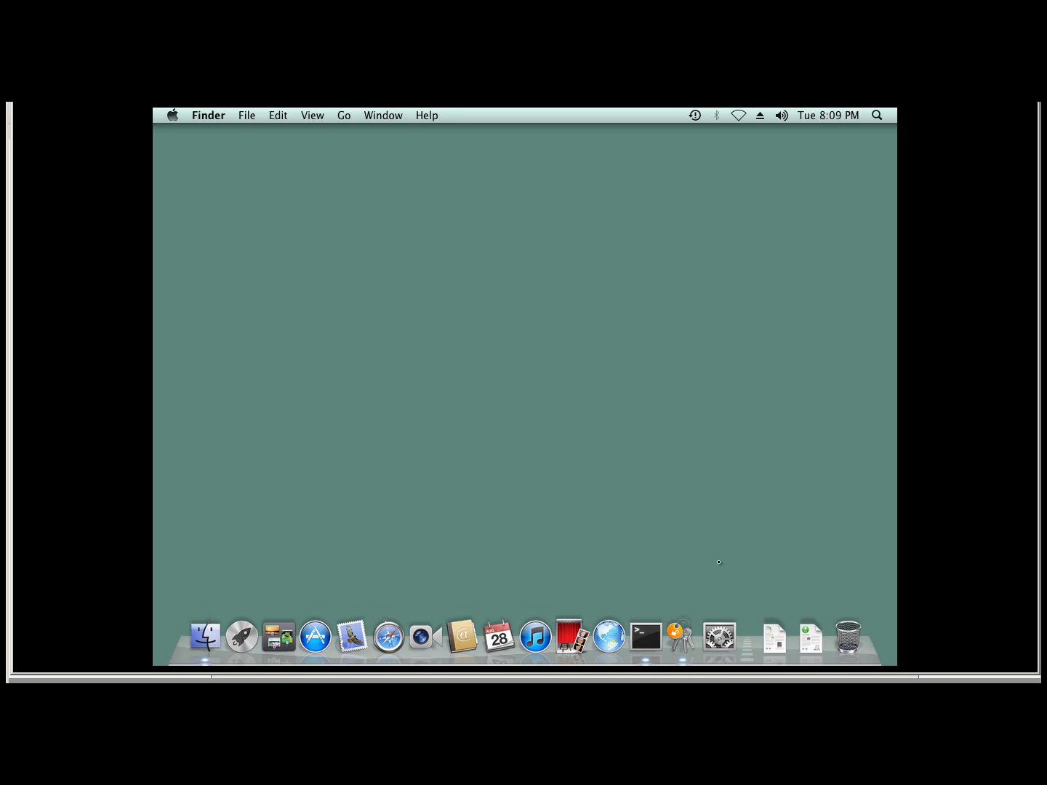
{"action": "left_click", "coordinate": [727, 635]}
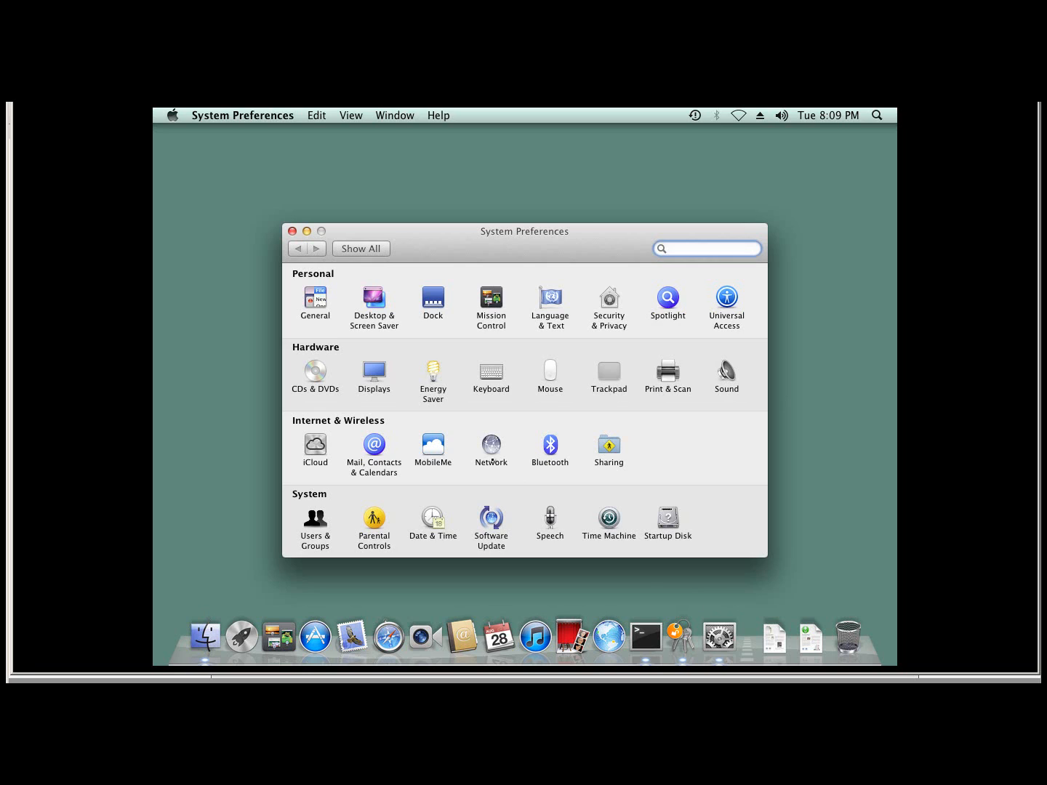
{"action": "left_click", "coordinate": [493, 460]}
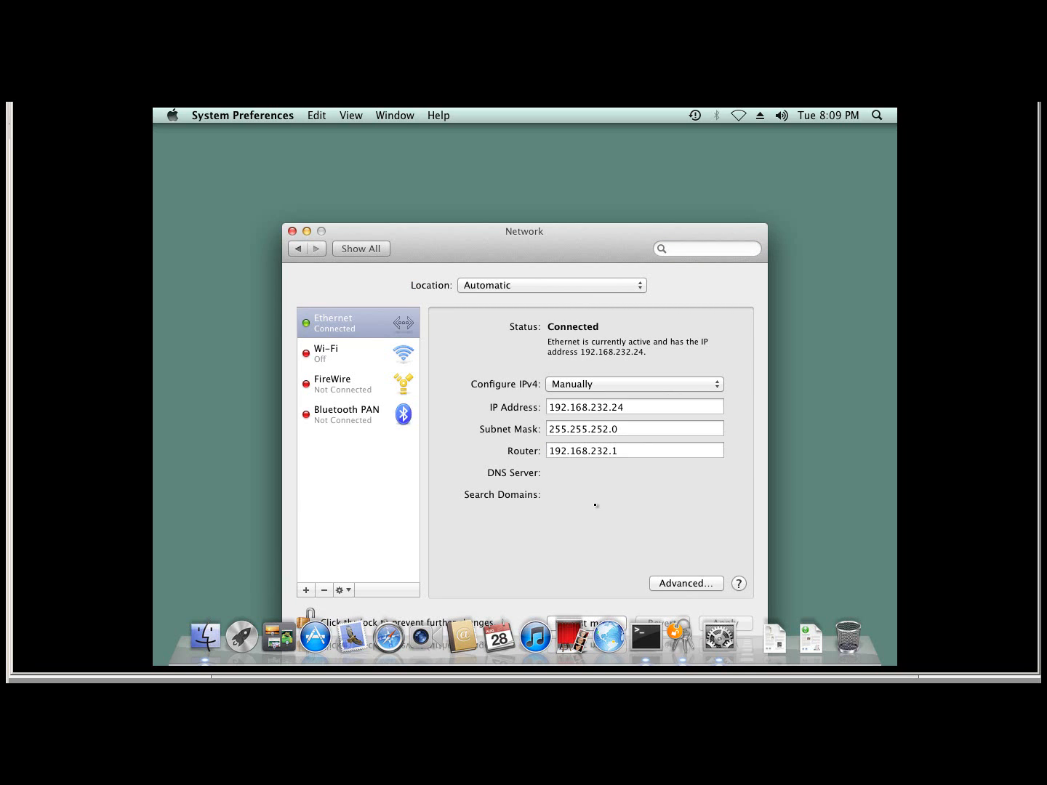
{"action": "left_click", "coordinate": [674, 583]}
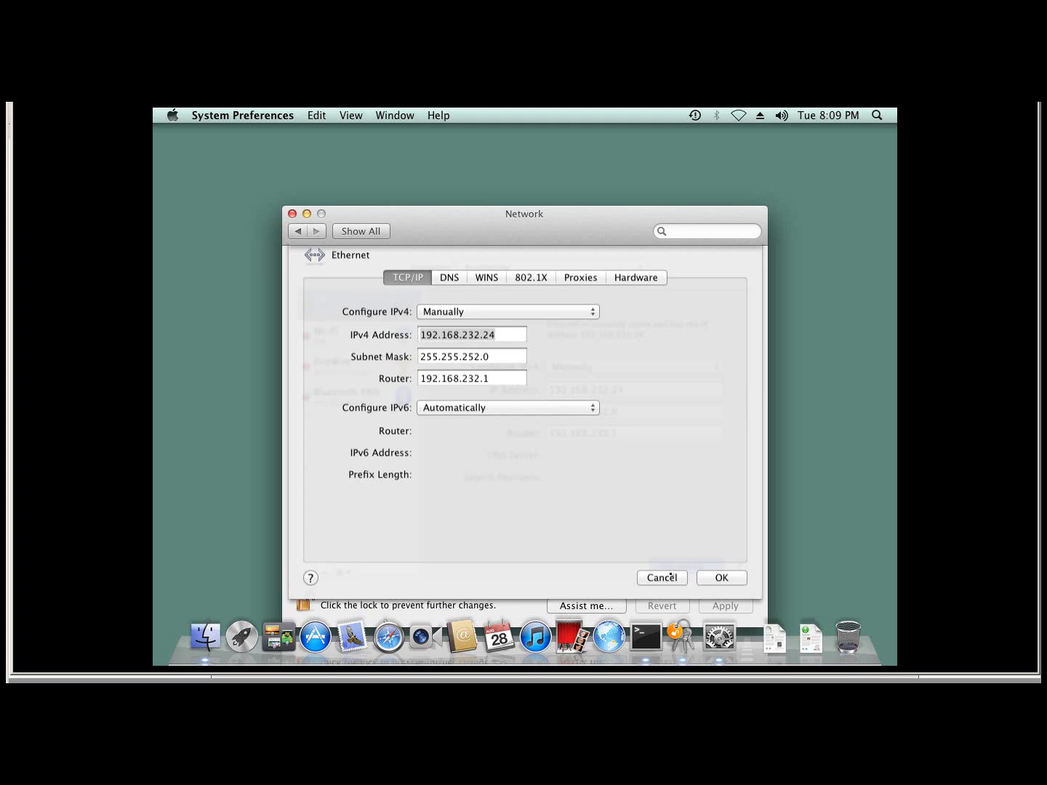
- Replace the placeholder 0.0.0.0 Ethernet DNS server with 192.168.232.222 as the only entry
{"action": "left_click", "coordinate": [455, 292]}
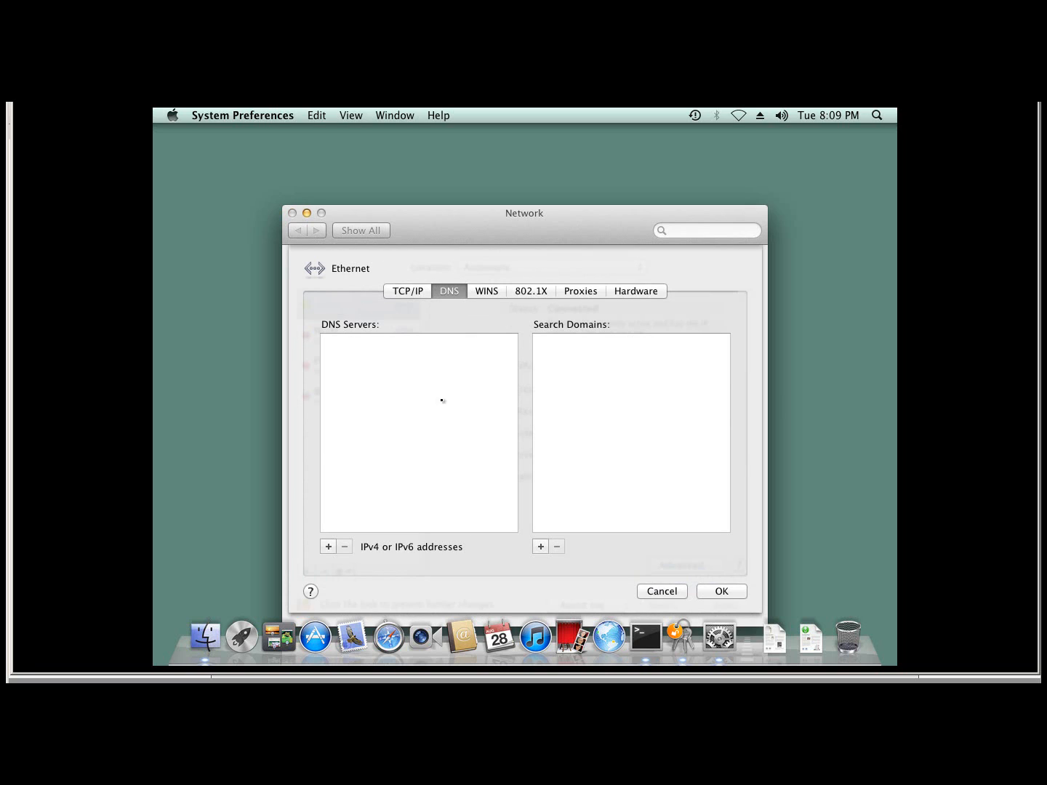
{"action": "left_click", "coordinate": [329, 547]}
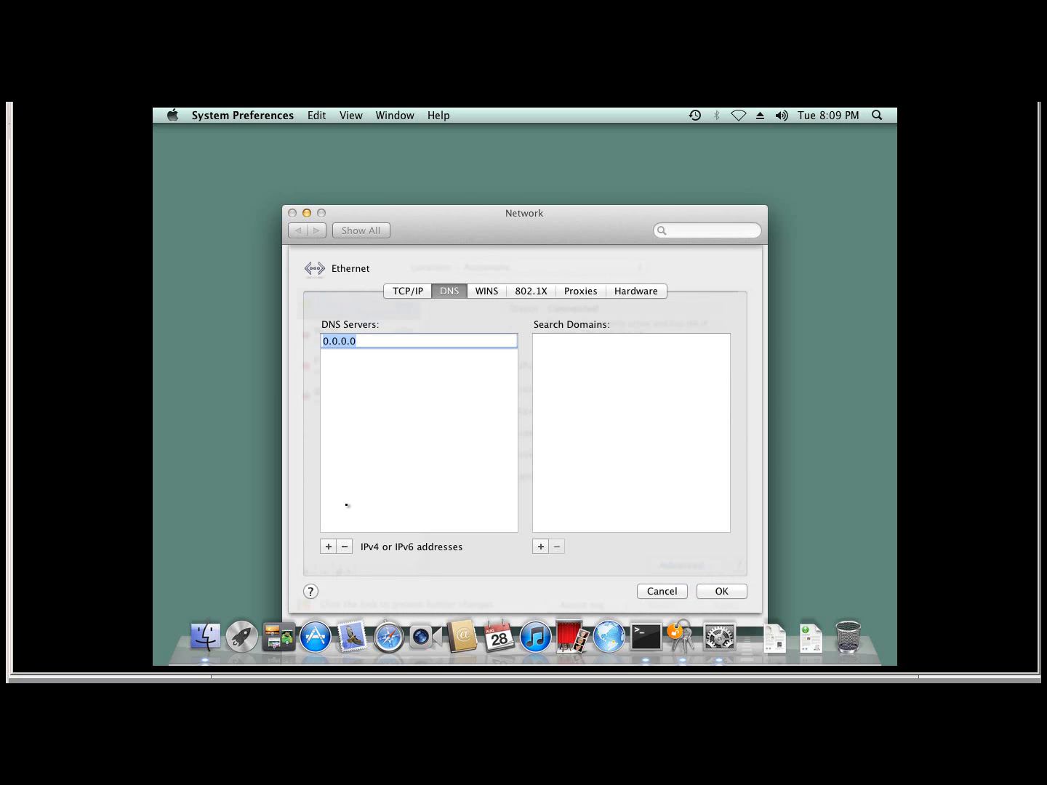
{"action": "key", "text": "BackSpace"}
{"action": "type", "text": "192.168.232.222"}
{"action": "left_click", "coordinate": [329, 547]}
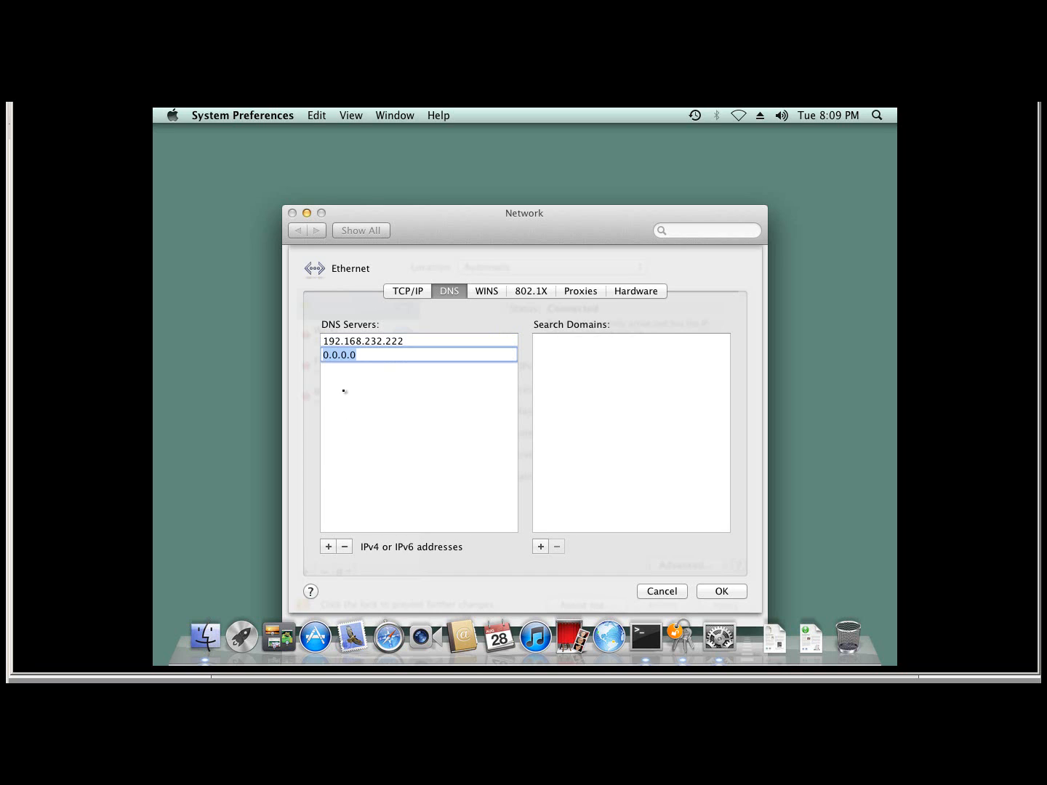
{"action": "left_click", "coordinate": [345, 546]}
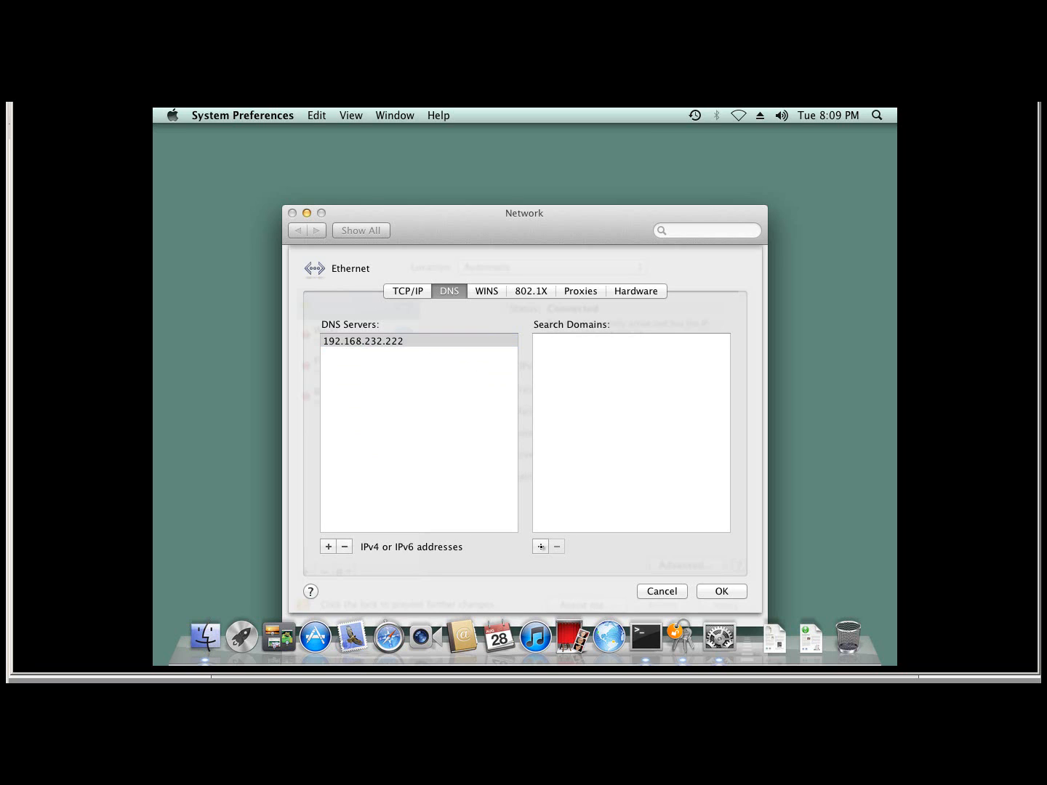
- Add support.local as the only search domain
{"action": "left_click", "coordinate": [541, 546]}
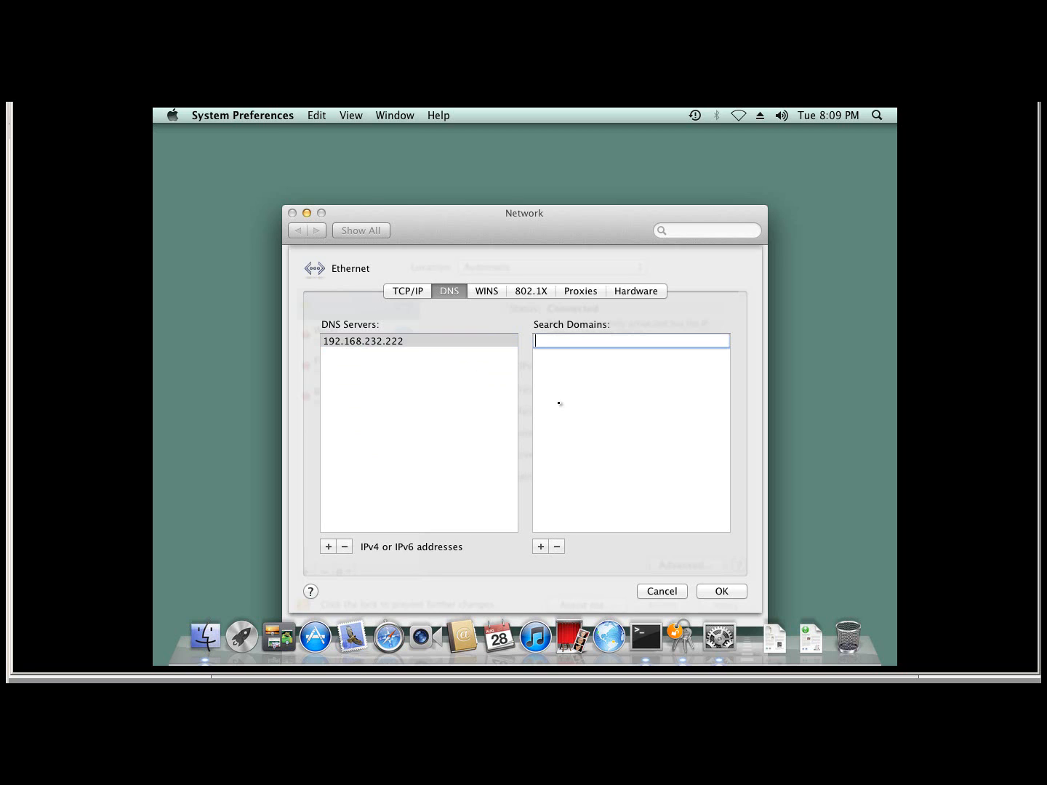
{"action": "type", "text": "support.local"}
{"action": "left_click", "coordinate": [541, 547]}
{"action": "left_click", "coordinate": [559, 550]}
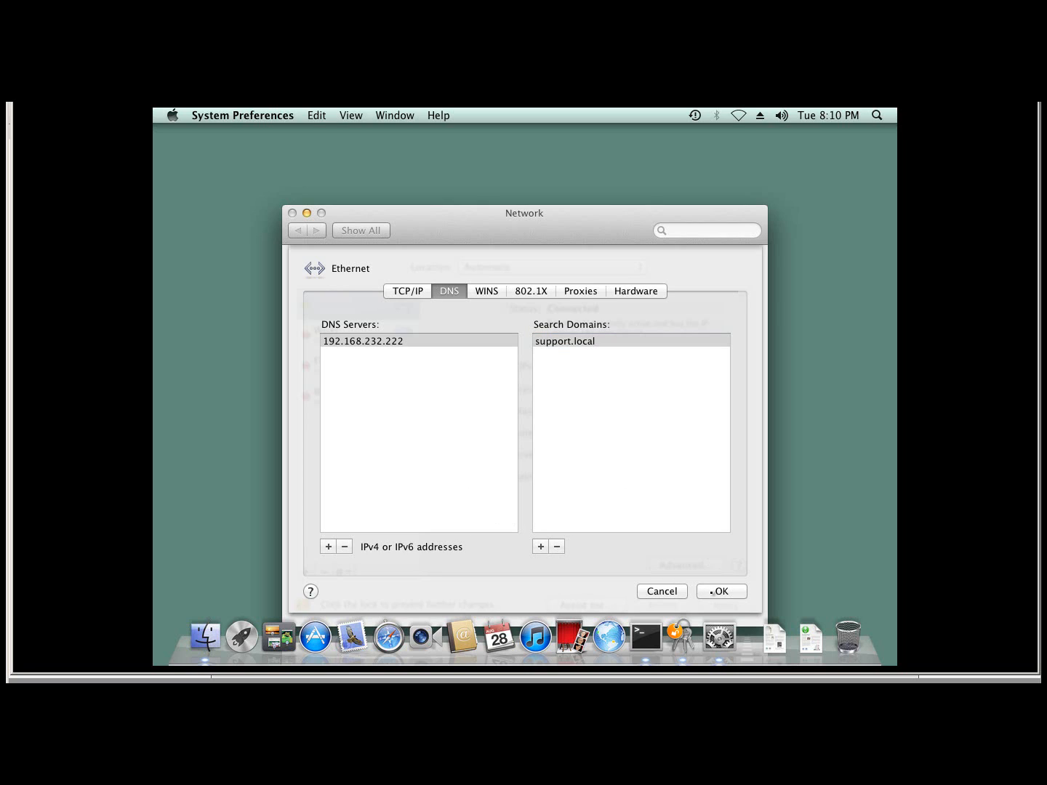
- Confirm and apply the new DNS settings, then quit System Preferences
{"action": "left_click", "coordinate": [711, 593]}
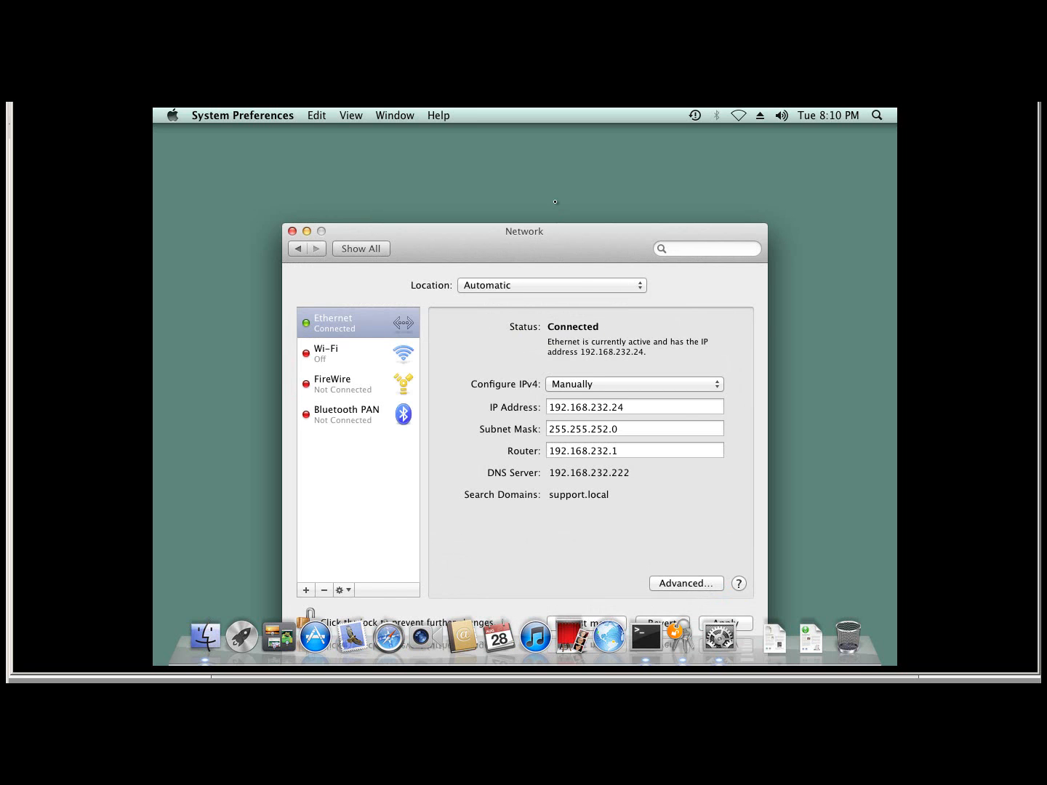
{"action": "left_click_drag", "start_coordinate": [568, 242], "coordinate": [555, 201]}
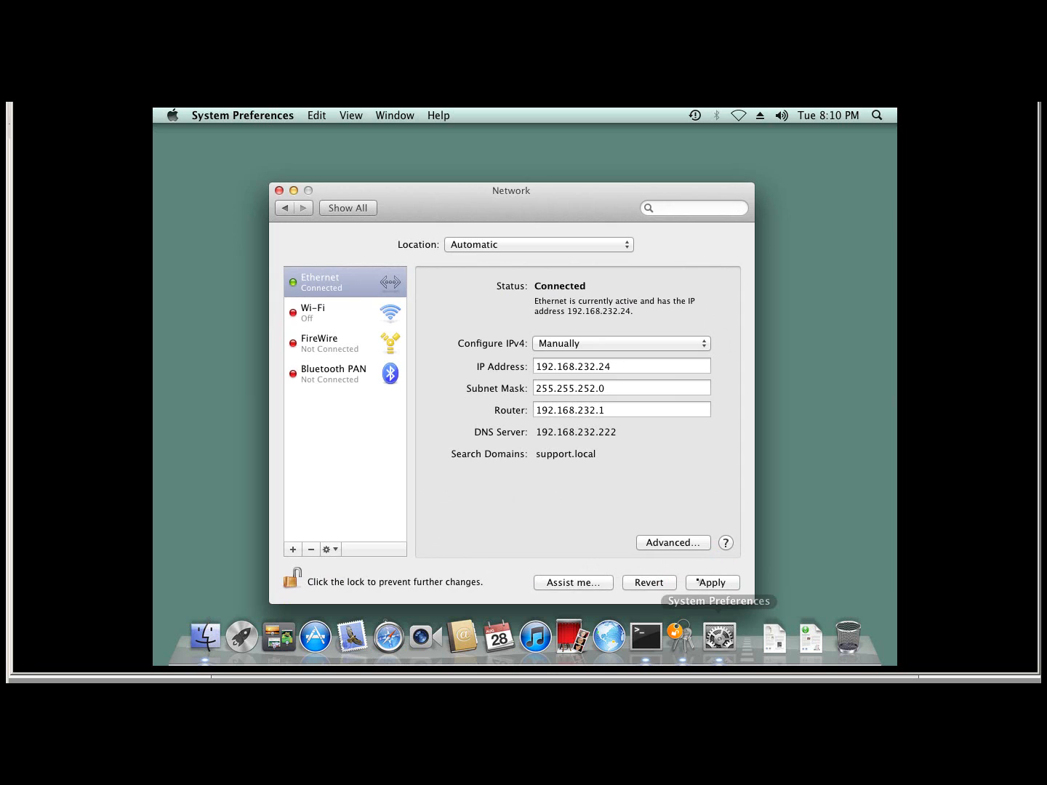
{"action": "left_click", "coordinate": [697, 580]}
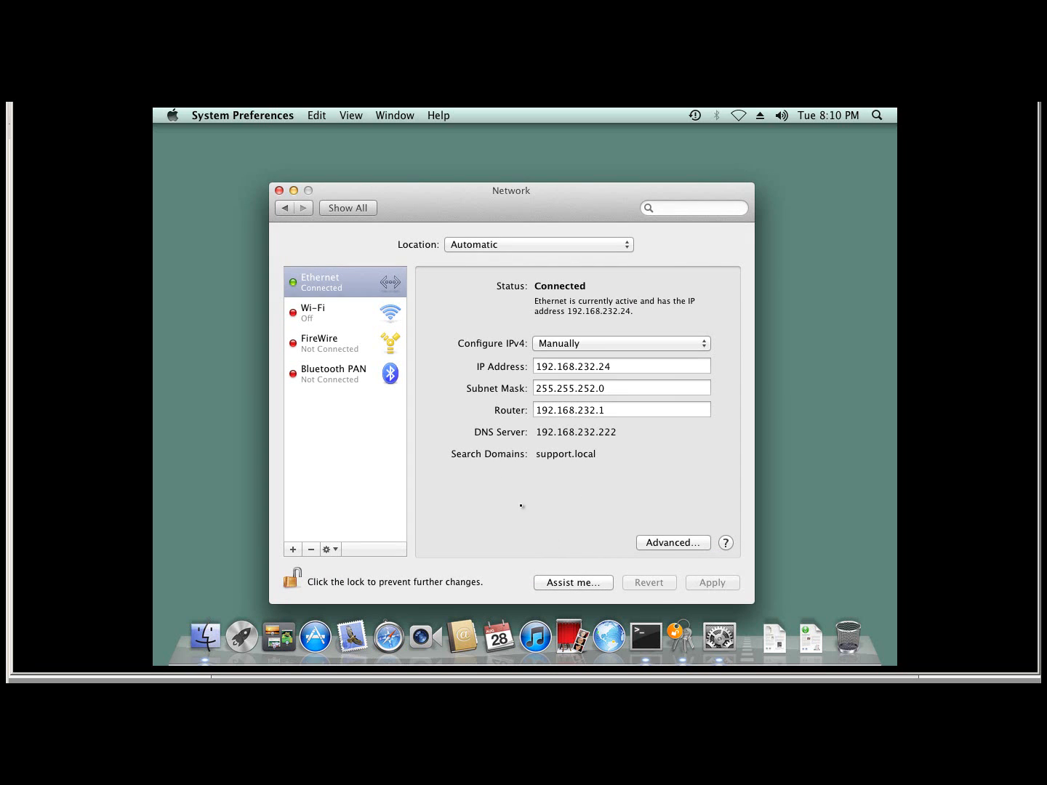
{"action": "left_click", "coordinate": [279, 190]}
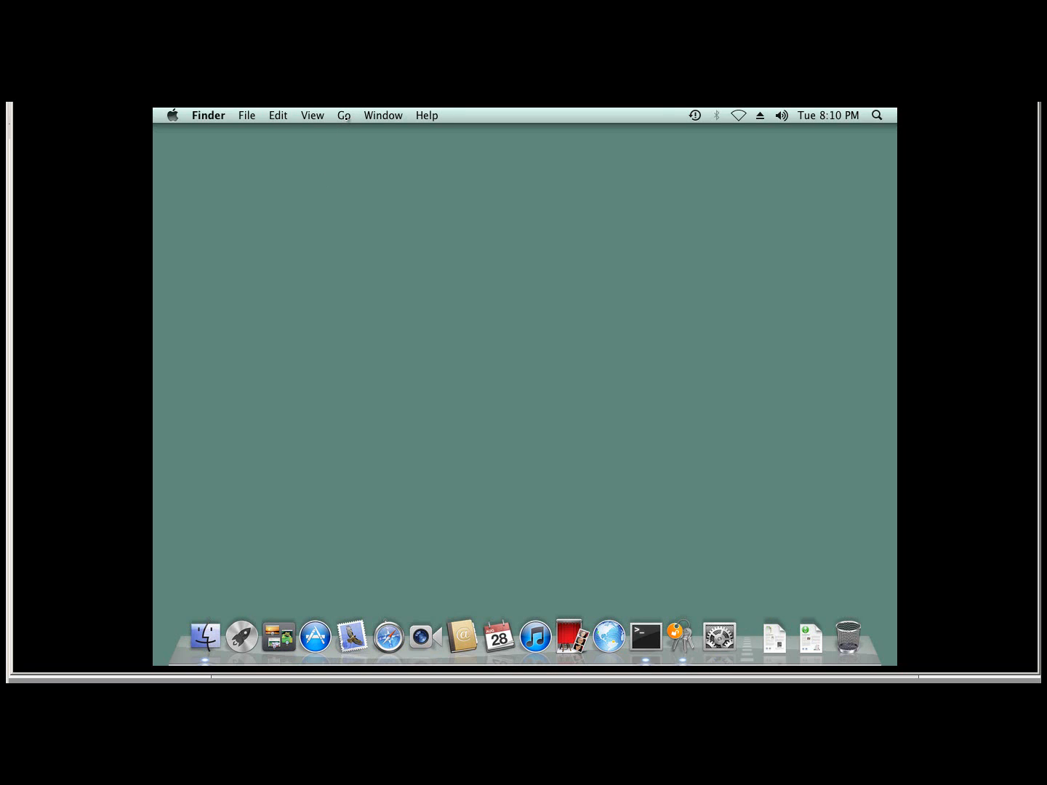
- Connect to smb share test at 192.168.232.18, save it as a favorite, then close its window
{"action": "left_click", "coordinate": [346, 118]}
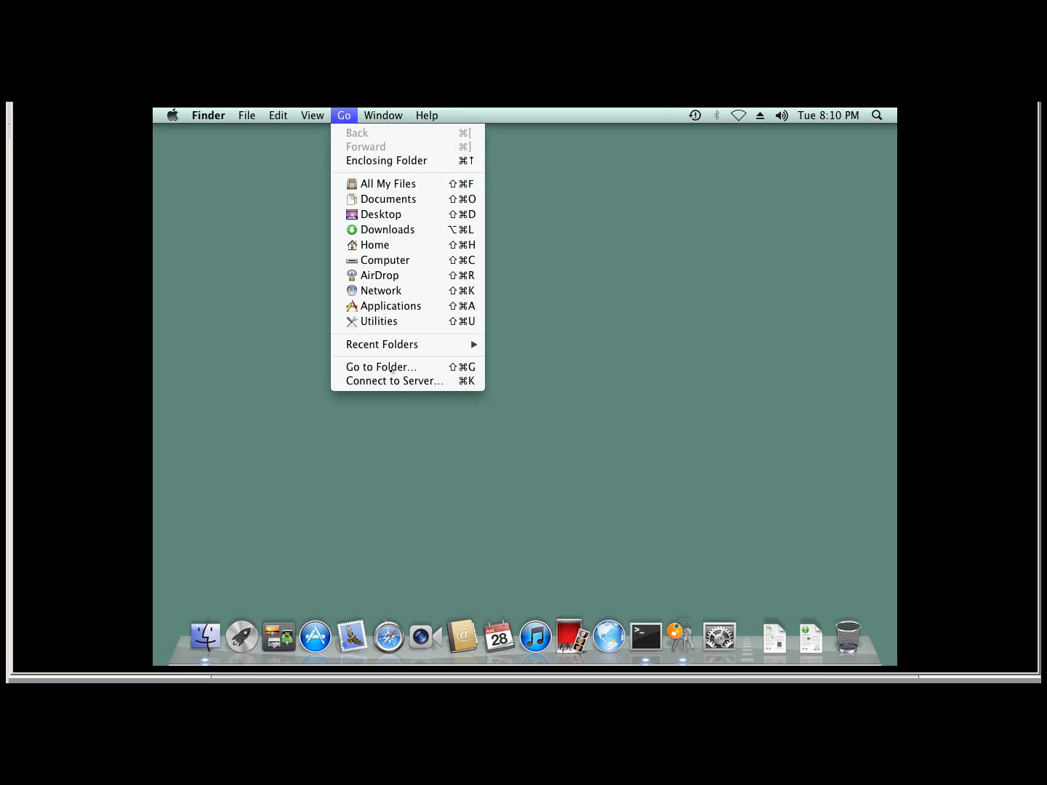
{"action": "left_click", "coordinate": [386, 381]}
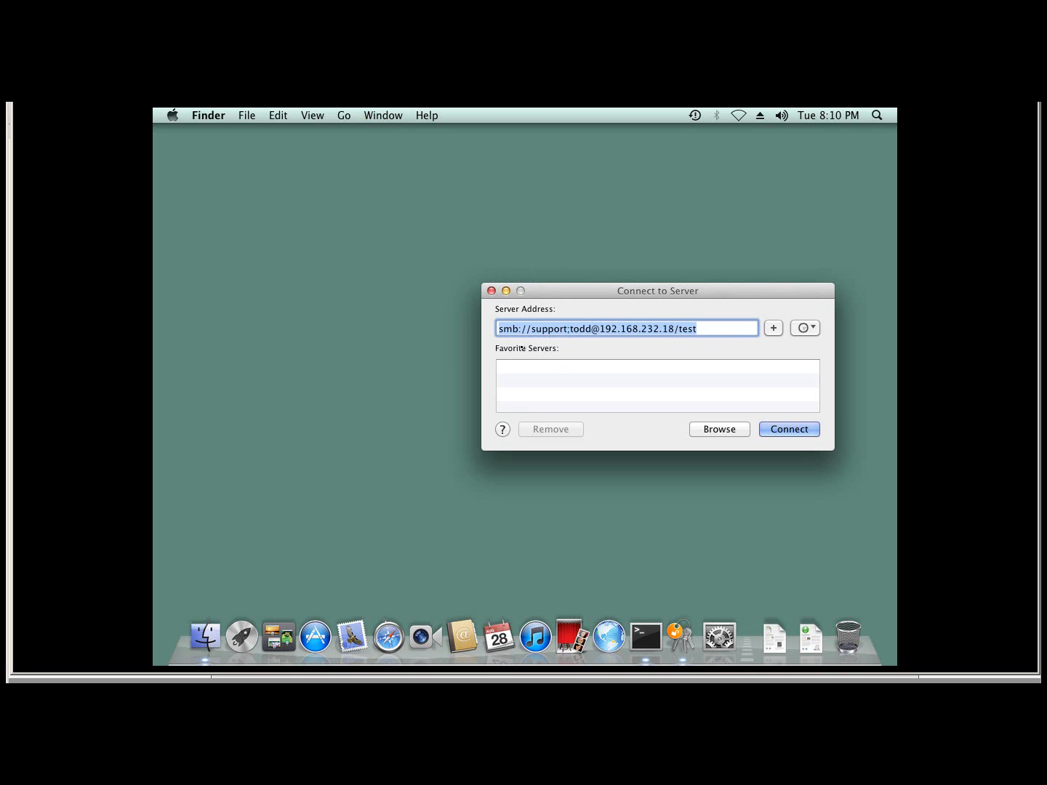
{"action": "left_click", "coordinate": [700, 329]}
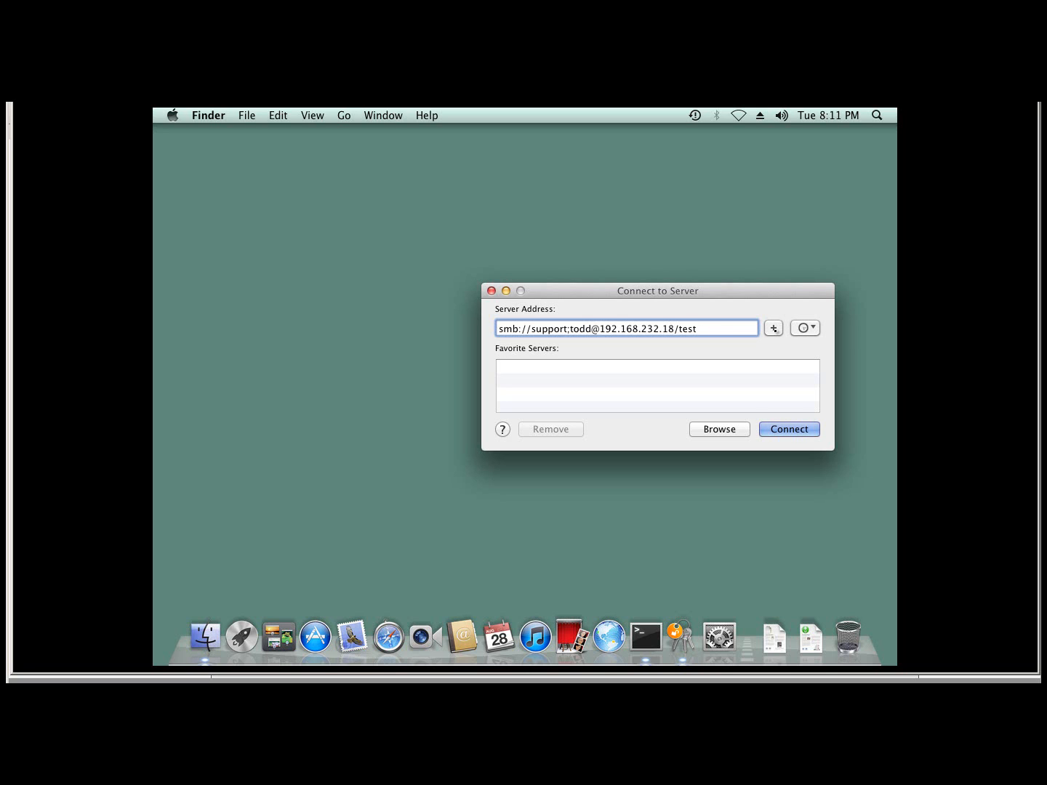
{"action": "left_click", "coordinate": [775, 329]}
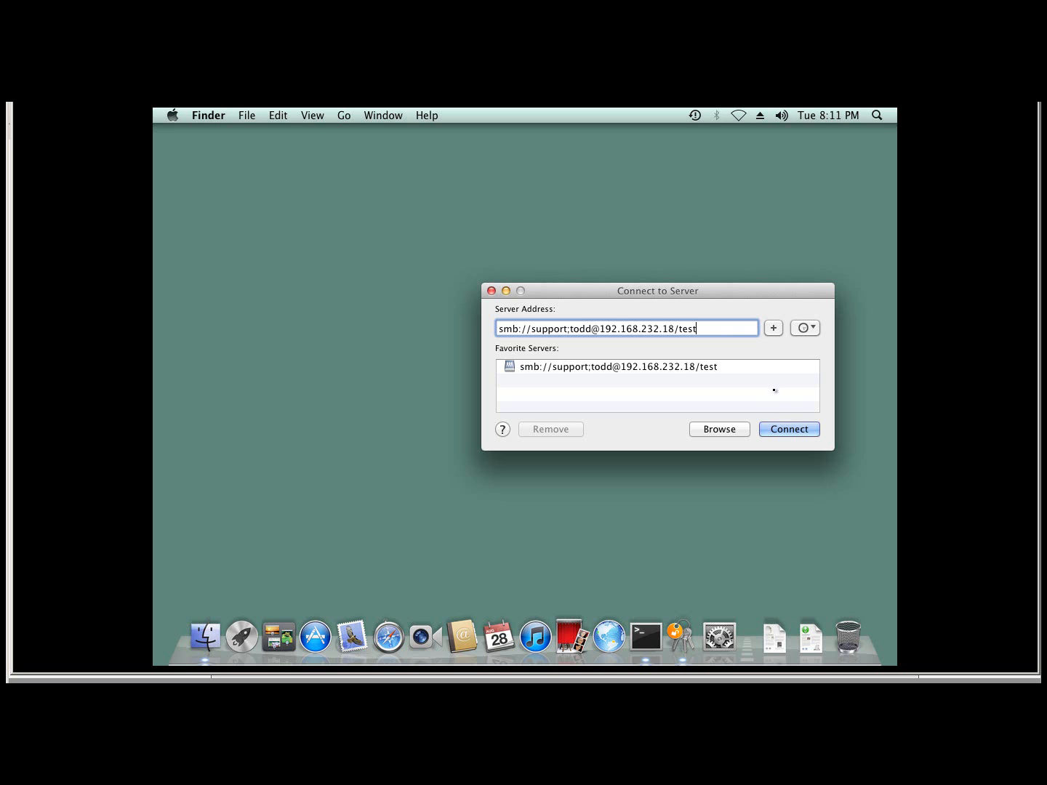
{"action": "left_click", "coordinate": [780, 430]}
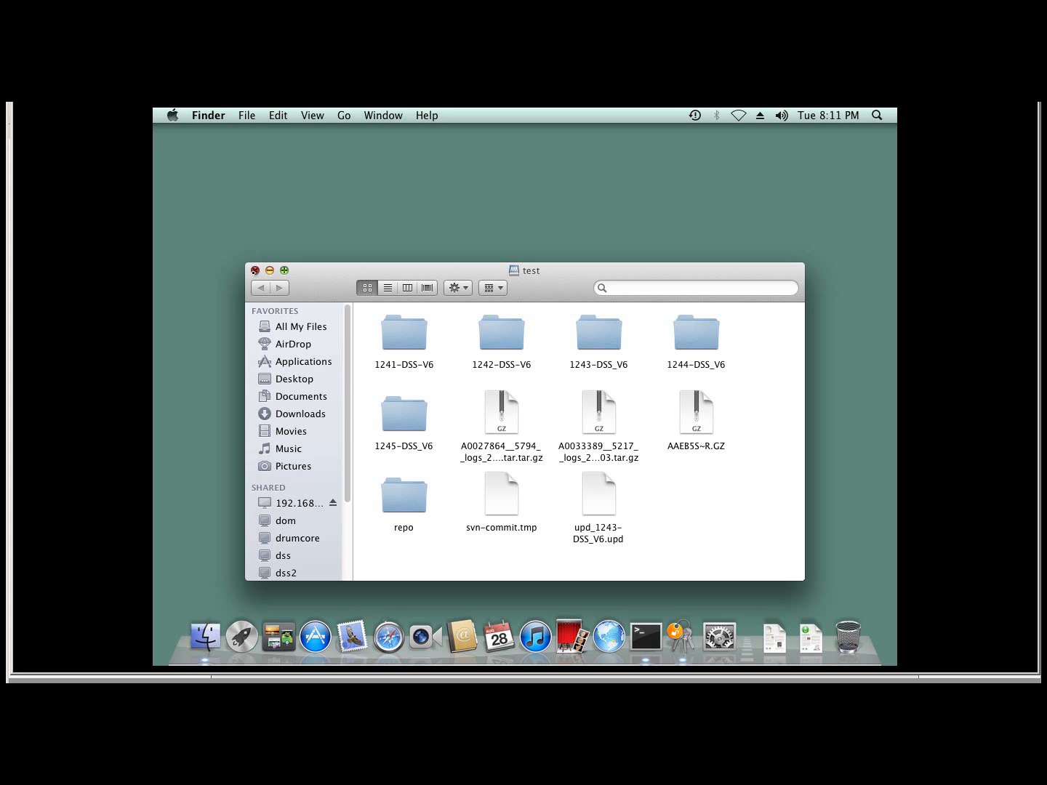
{"action": "left_click", "coordinate": [256, 271]}
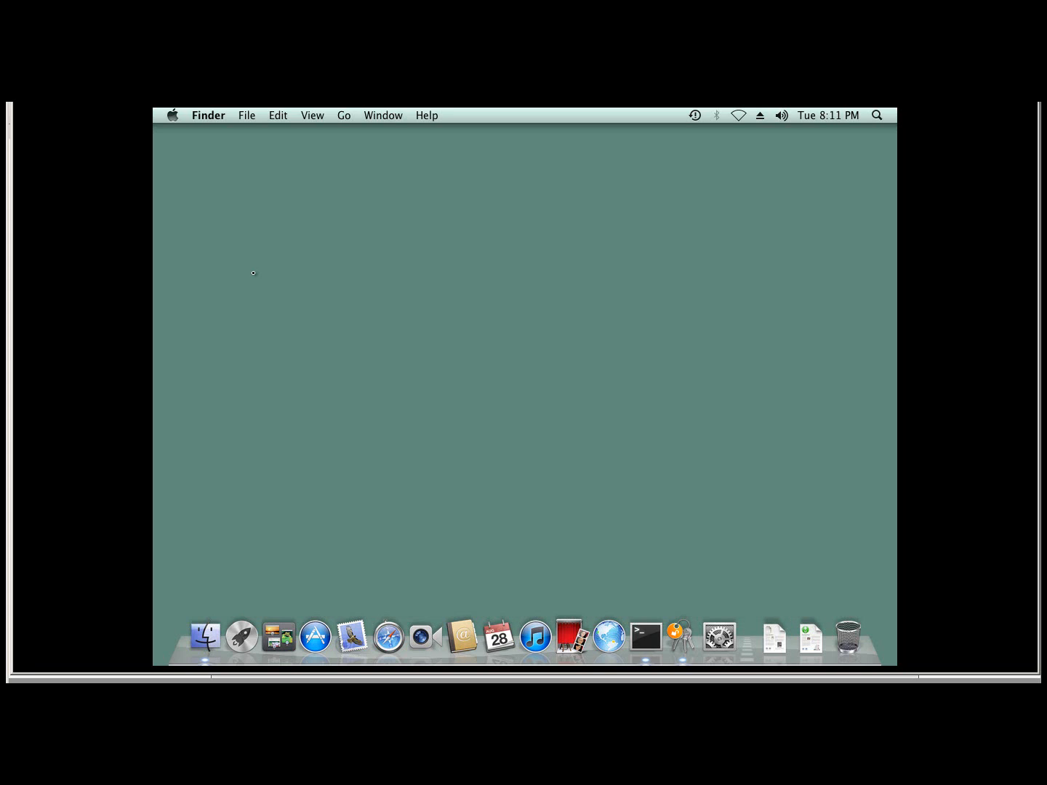
- Remove the saved SMB favorite from the Connect to Server list
{"action": "left_click", "coordinate": [344, 116]}
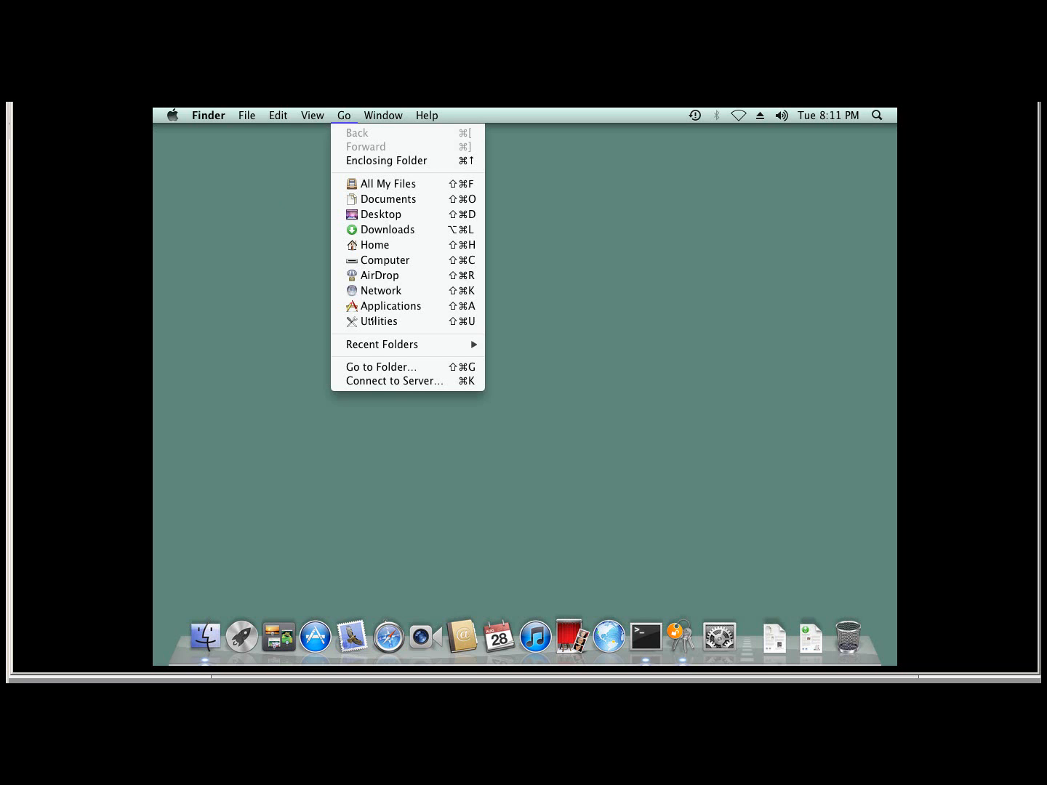
{"action": "left_click", "coordinate": [383, 382]}
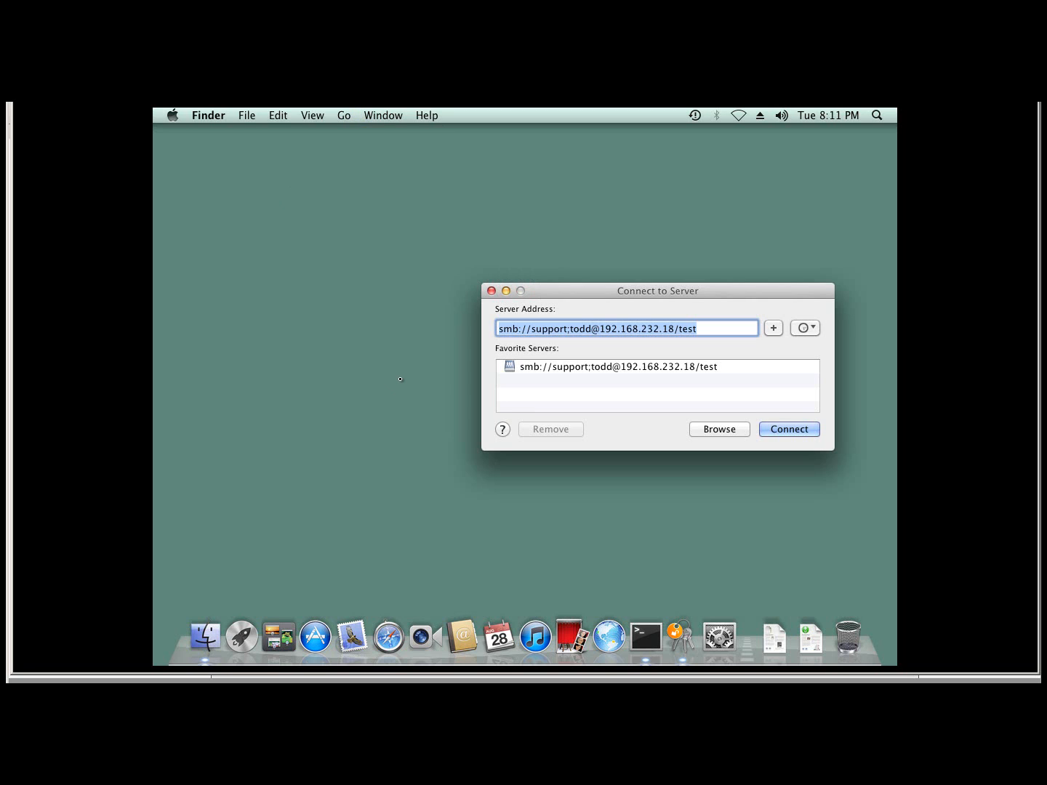
{"action": "left_click", "coordinate": [535, 367]}
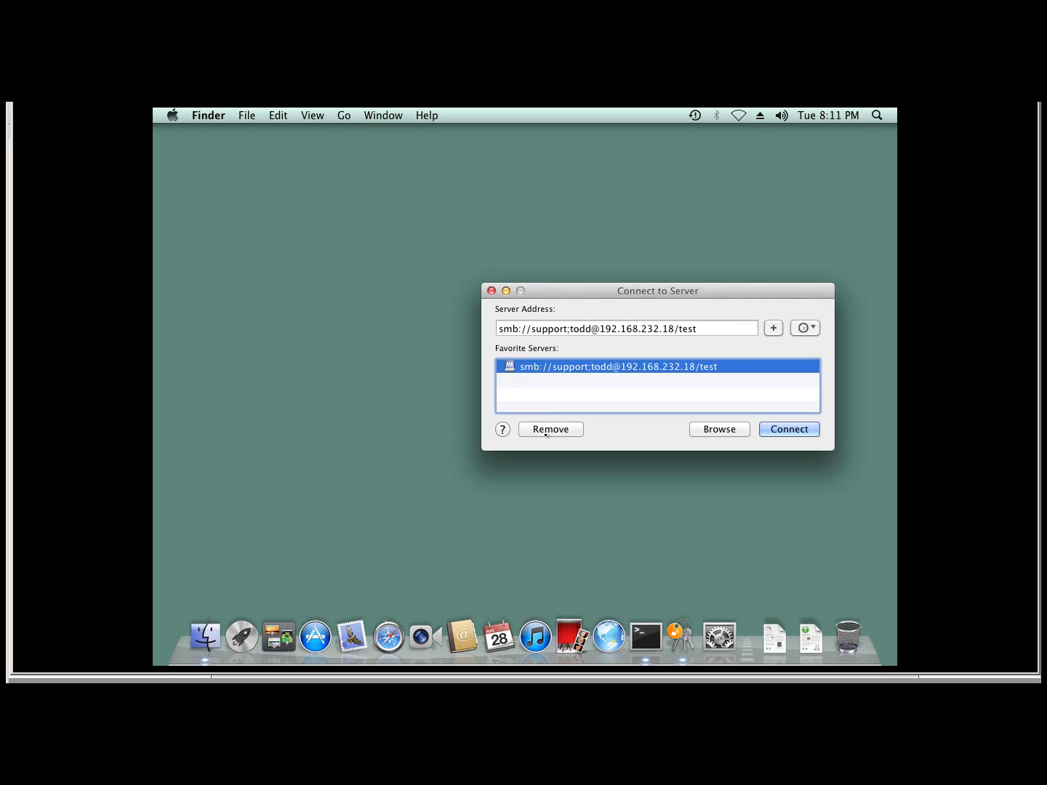
{"action": "left_click", "coordinate": [547, 430]}
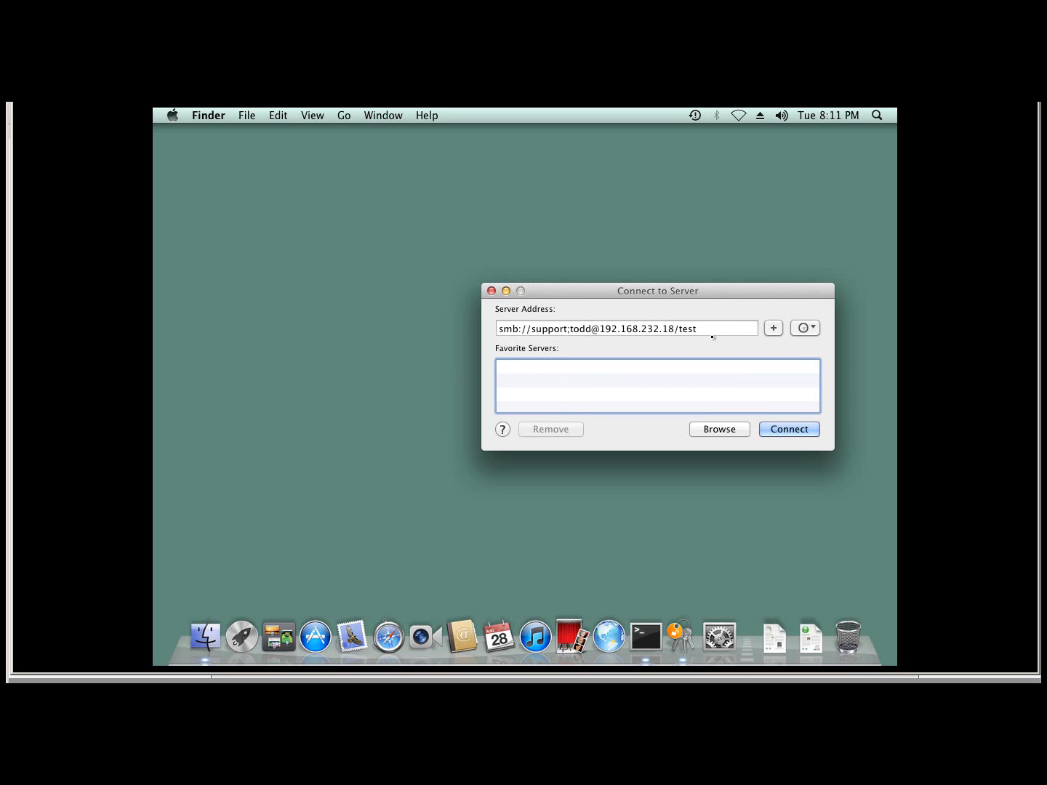
- Change the server address to afp://192.168.232.18/test and save it as a favorite
{"action": "left_click", "coordinate": [597, 328]}
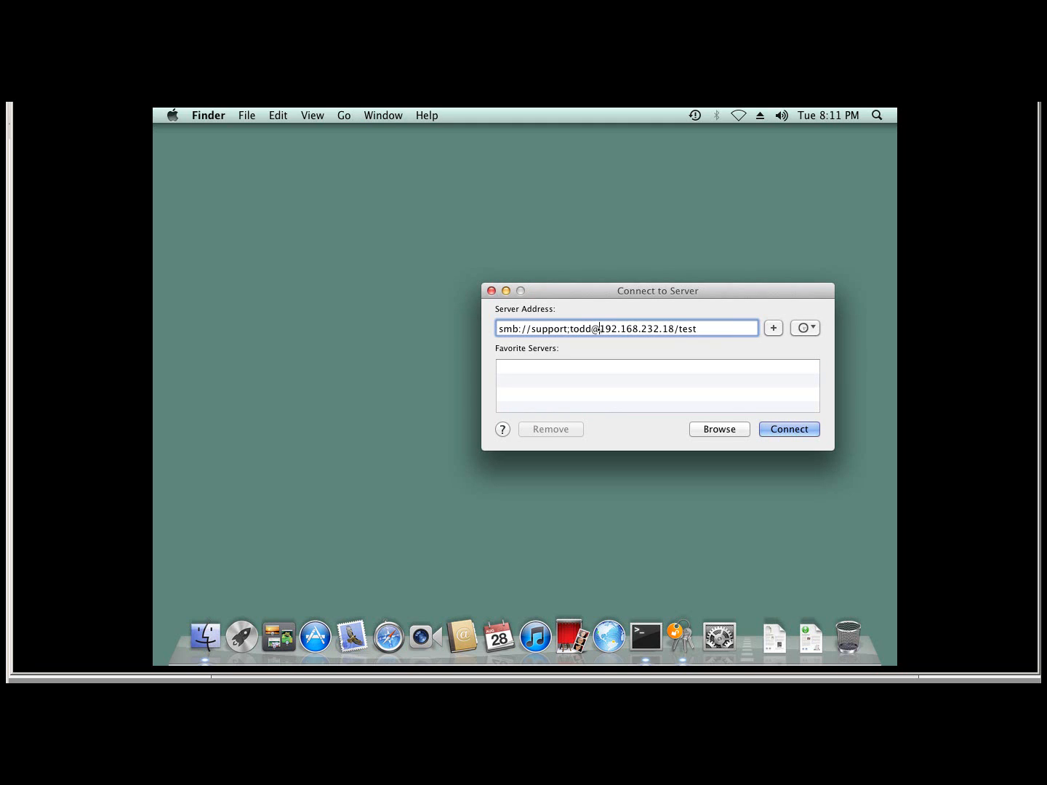
{"action": "key", "text": "BackSpace"}
{"action": "key", "text": "BackSpace"}
{"action": "key", "text": "BackSpace"}
{"action": "key", "text": "BackSpace"}
{"action": "key", "text": "BackSpace"}
{"action": "key", "text": "BackSpace"}
{"action": "key", "text": "BackSpace"}
{"action": "key", "text": "BackSpace"}
{"action": "key", "text": "BackSpace"}
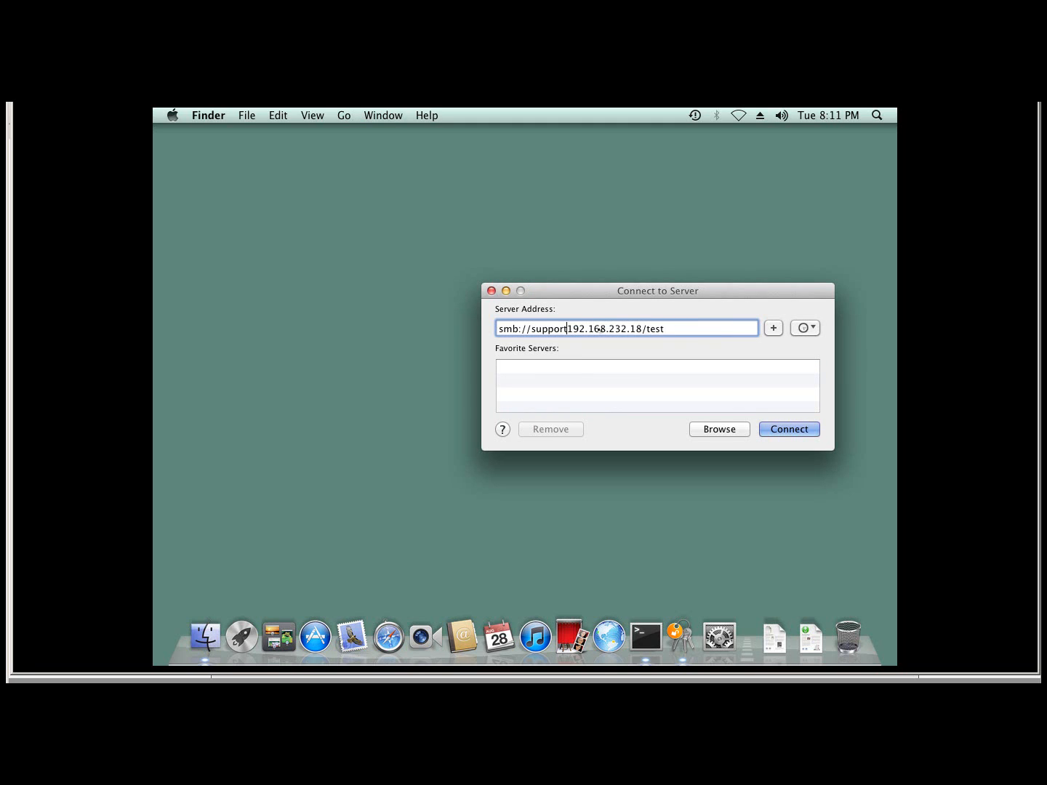
{"action": "key", "text": "BackSpace"}
{"action": "key", "text": "BackSpace"}
{"action": "key", "text": "BackSpace"}
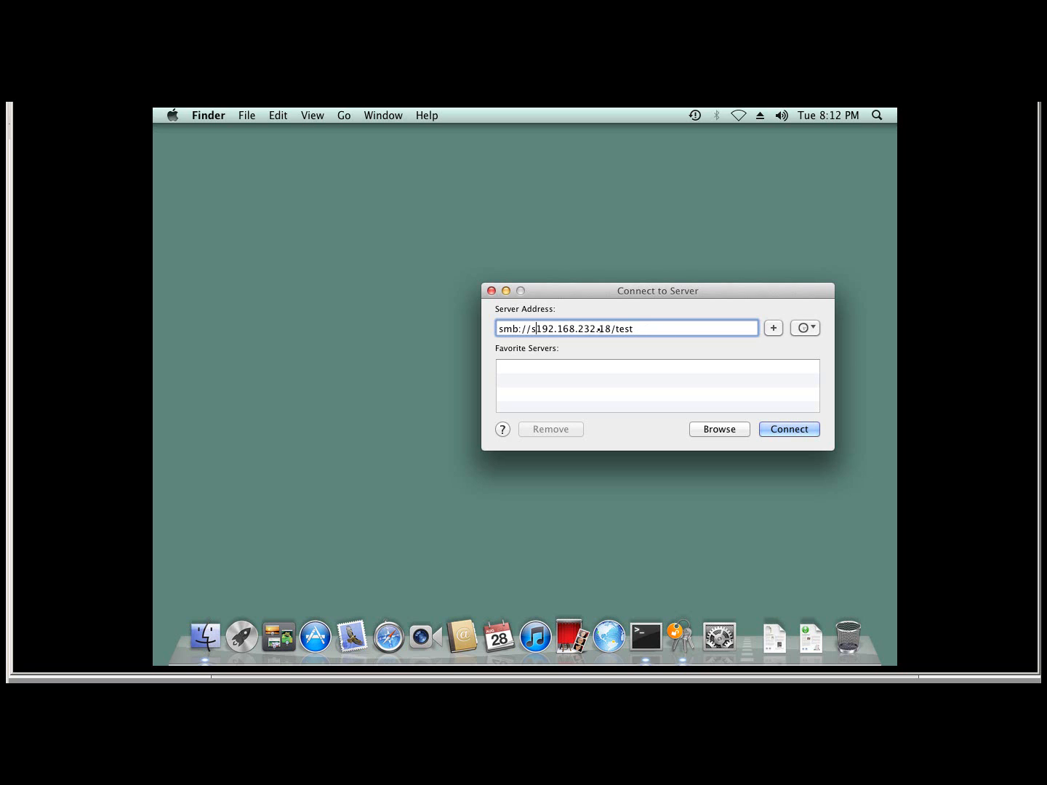
{"action": "key", "text": "BackSpace"}
{"action": "key", "text": "Left"}
{"action": "key", "text": "Left"}
{"action": "key", "text": "Left"}
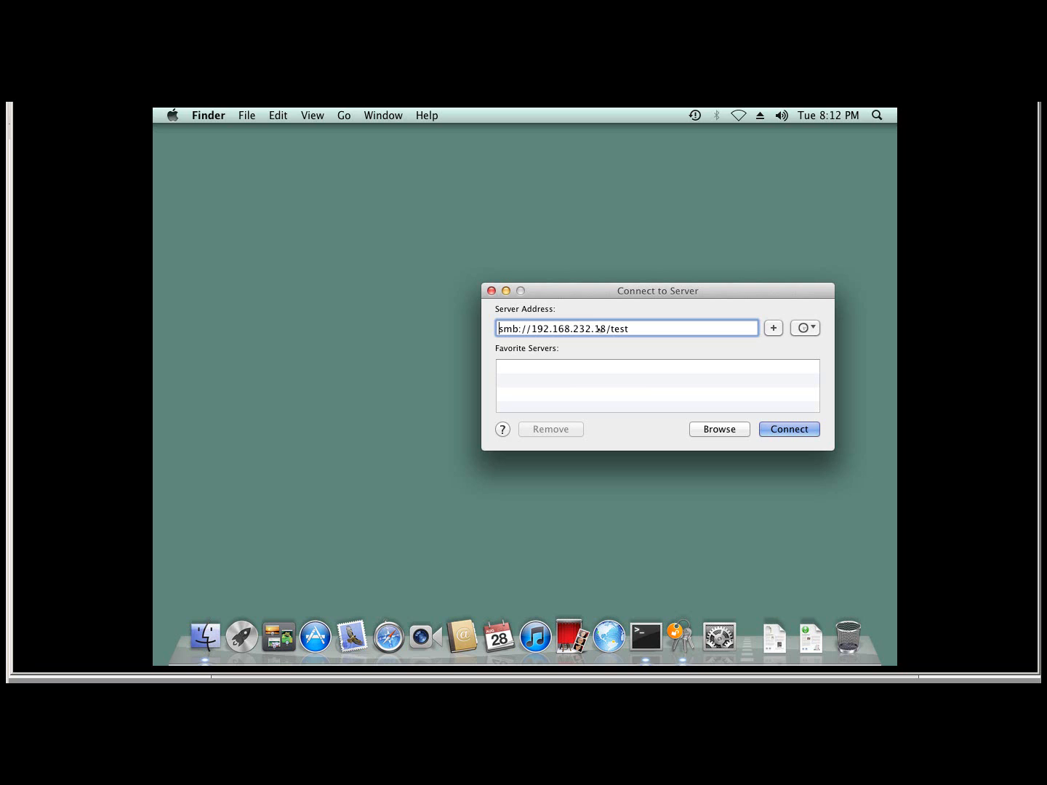
{"action": "key", "text": "Delete"}
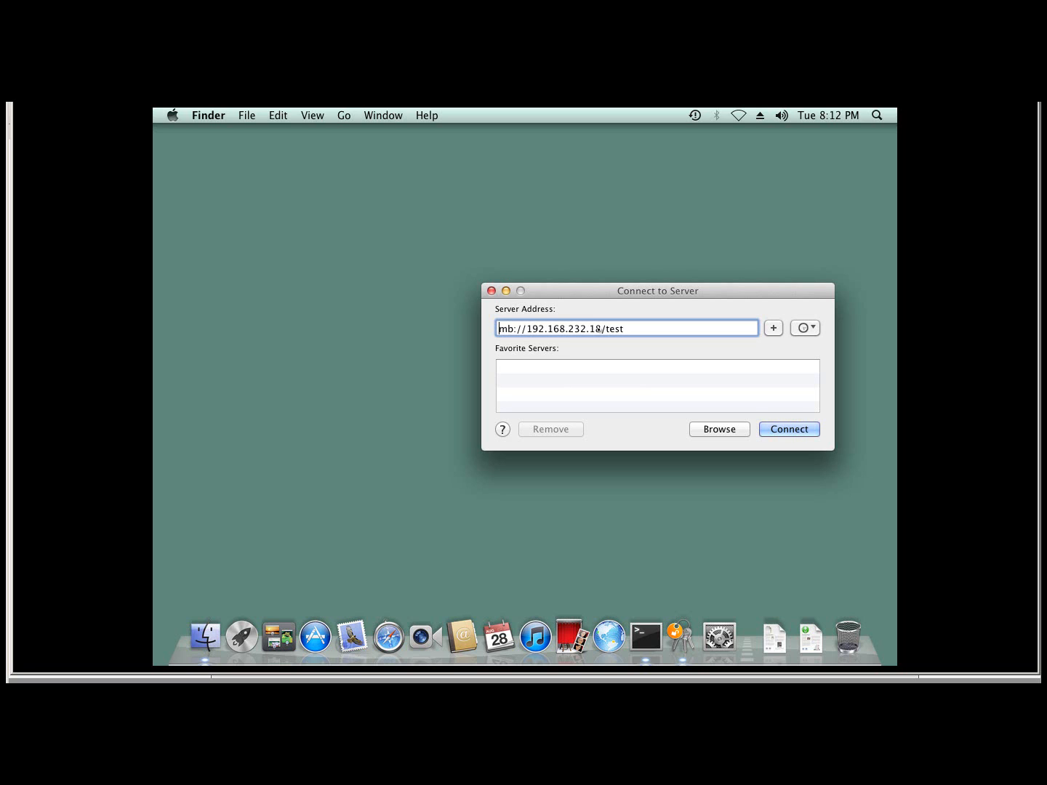
{"action": "key", "text": "Delete"}
{"action": "key", "text": "Delete"}
{"action": "type", "text": "af"}
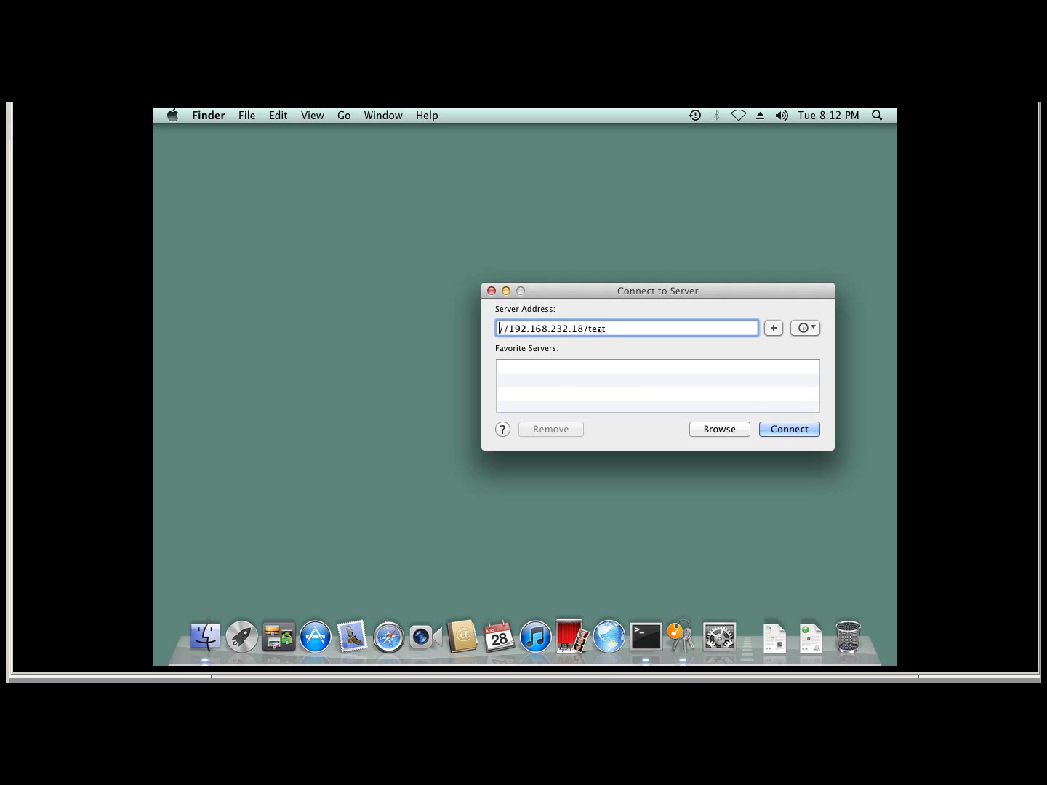
{"action": "type", "text": "p"}
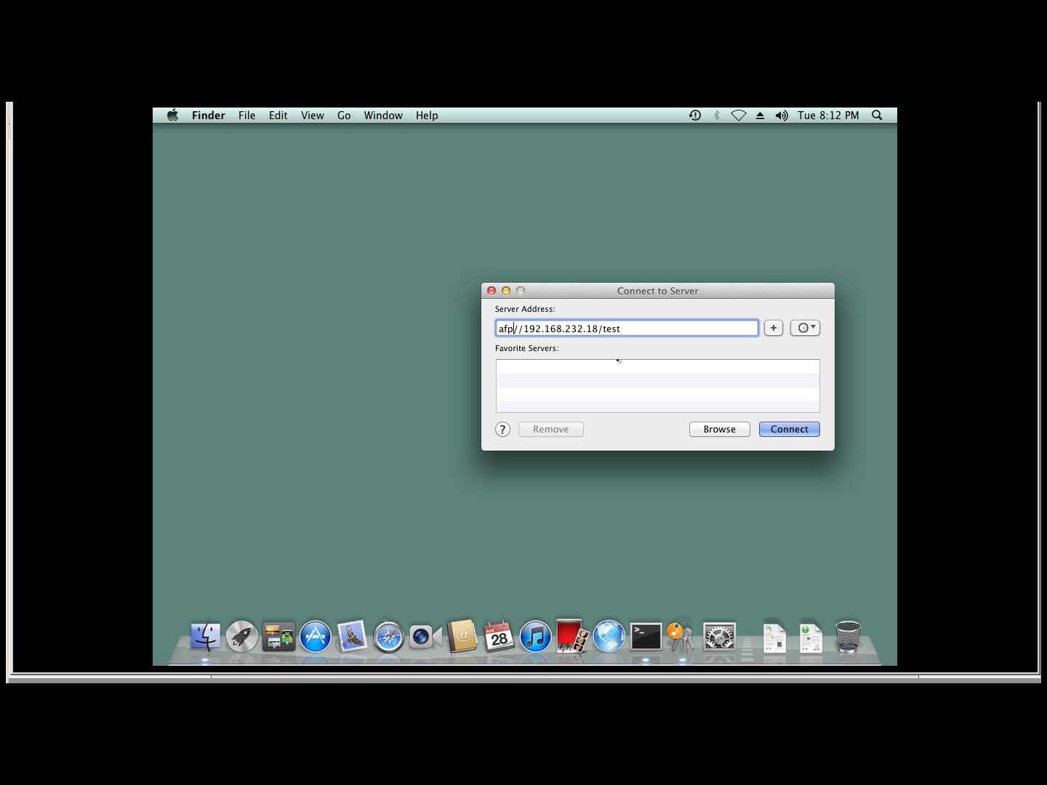
{"action": "type", "text": ":"}
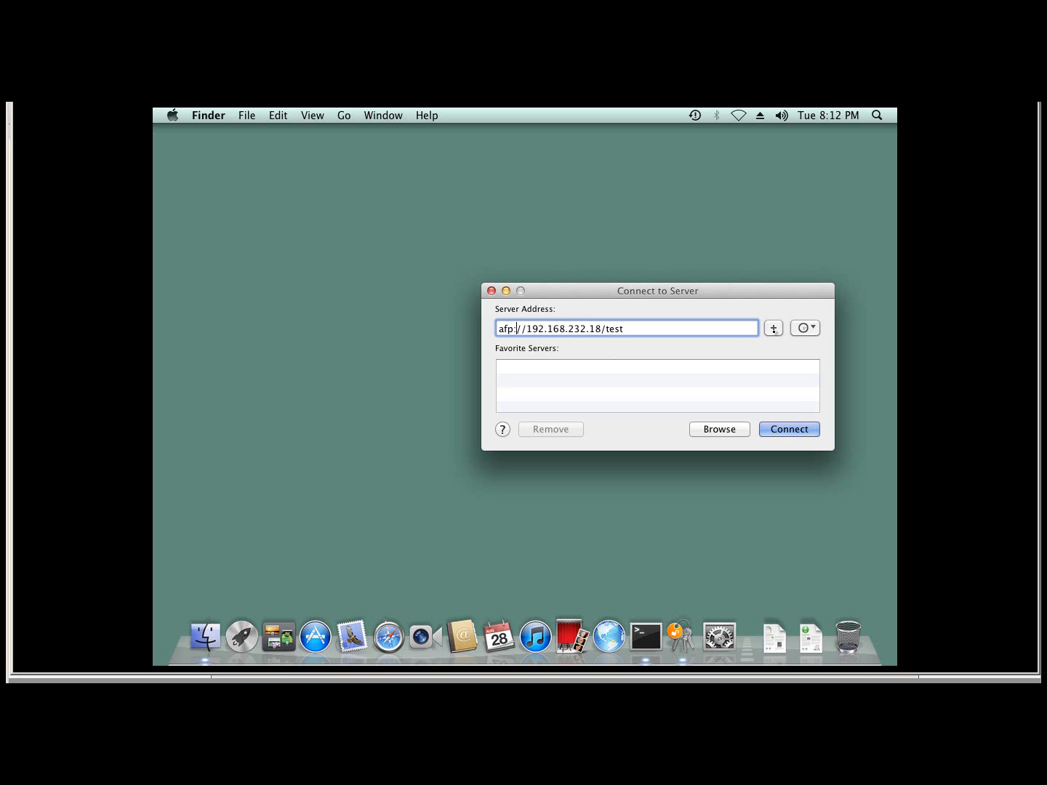
{"action": "left_click", "coordinate": [774, 329]}
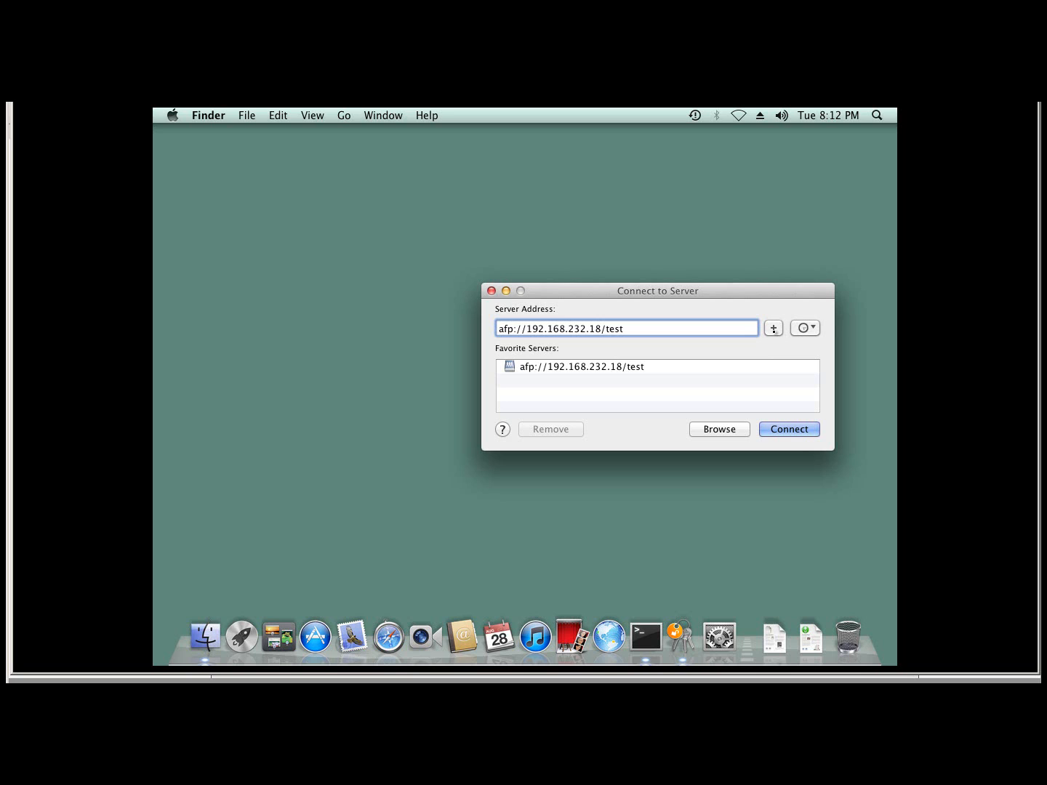
- Connect to test over AFP as a registered user with the account password
{"action": "left_click", "coordinate": [774, 430]}
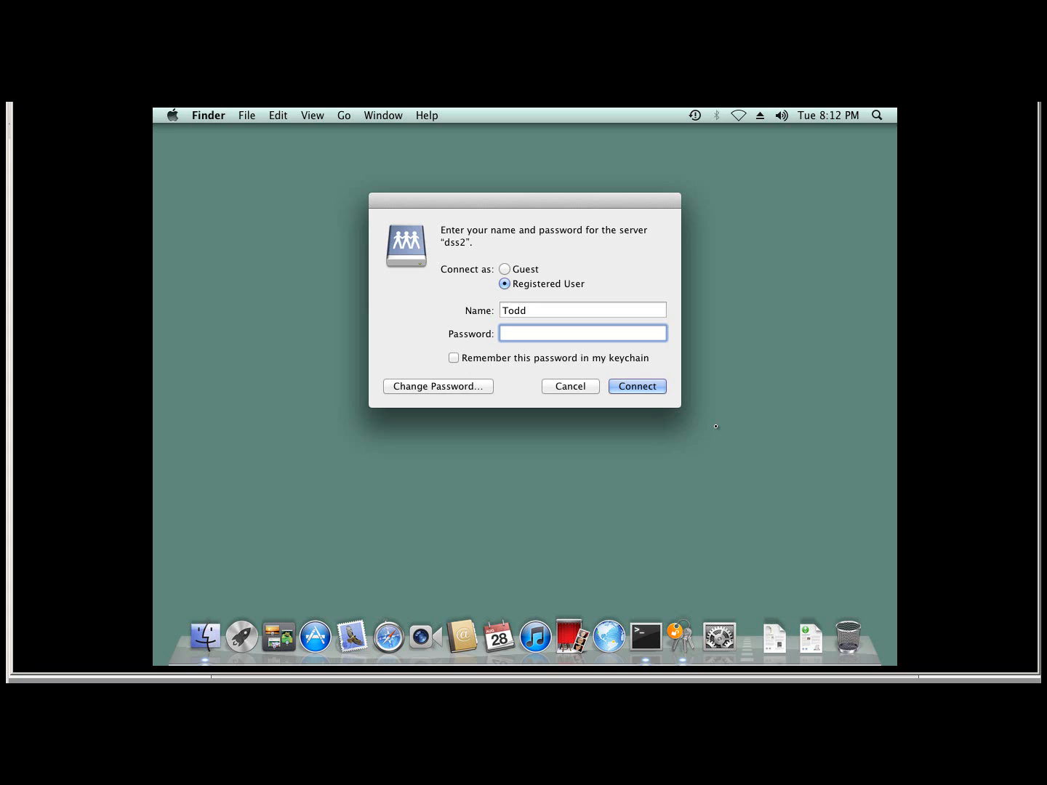
{"action": "type", "text": "password1"}
{"action": "key", "text": "Return"}
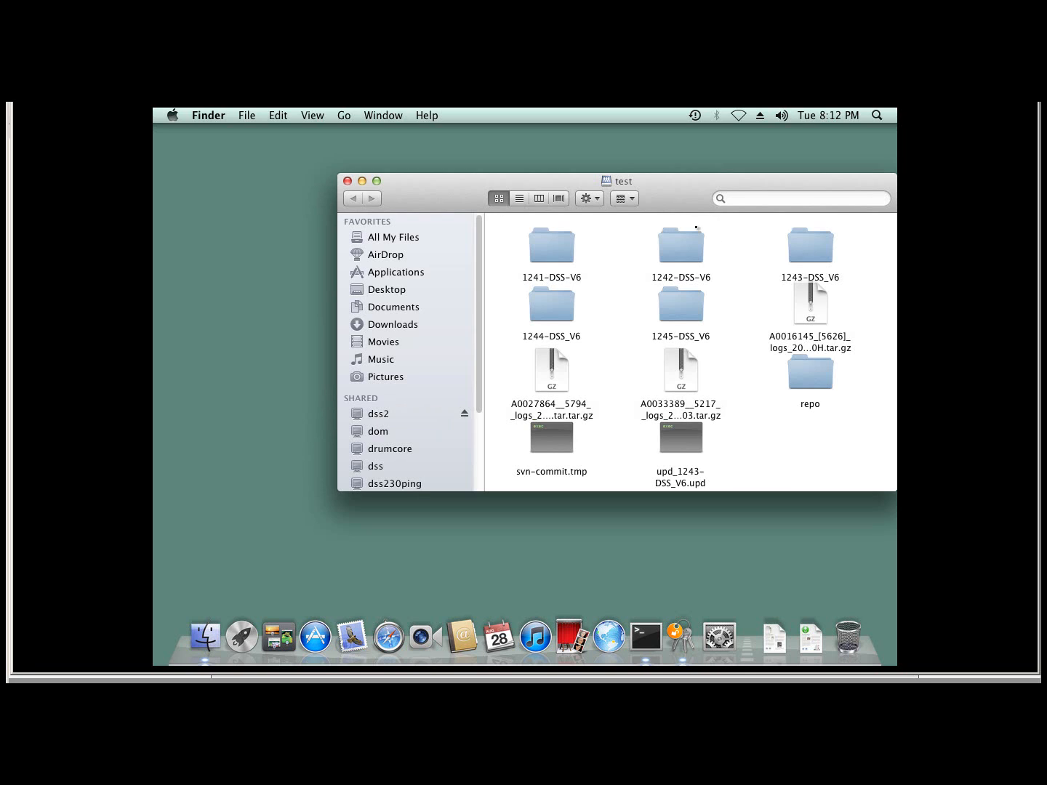
{"action": "left_click_drag", "start_coordinate": [539, 180], "coordinate": [495, 193]}
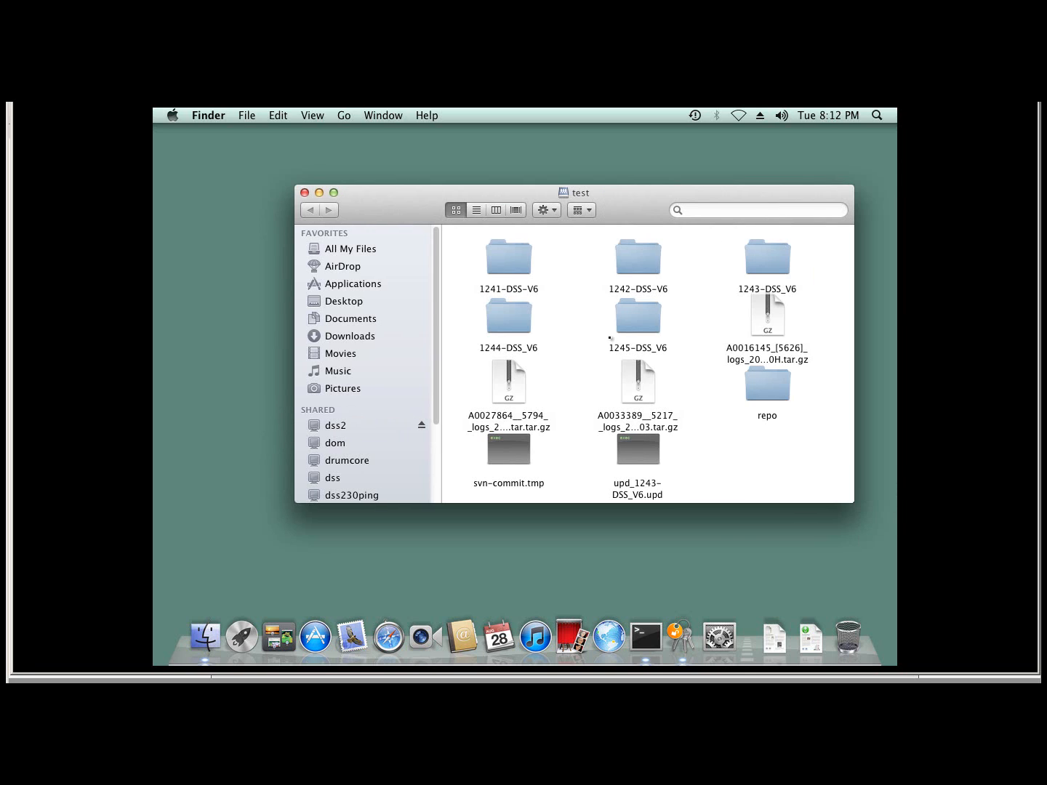